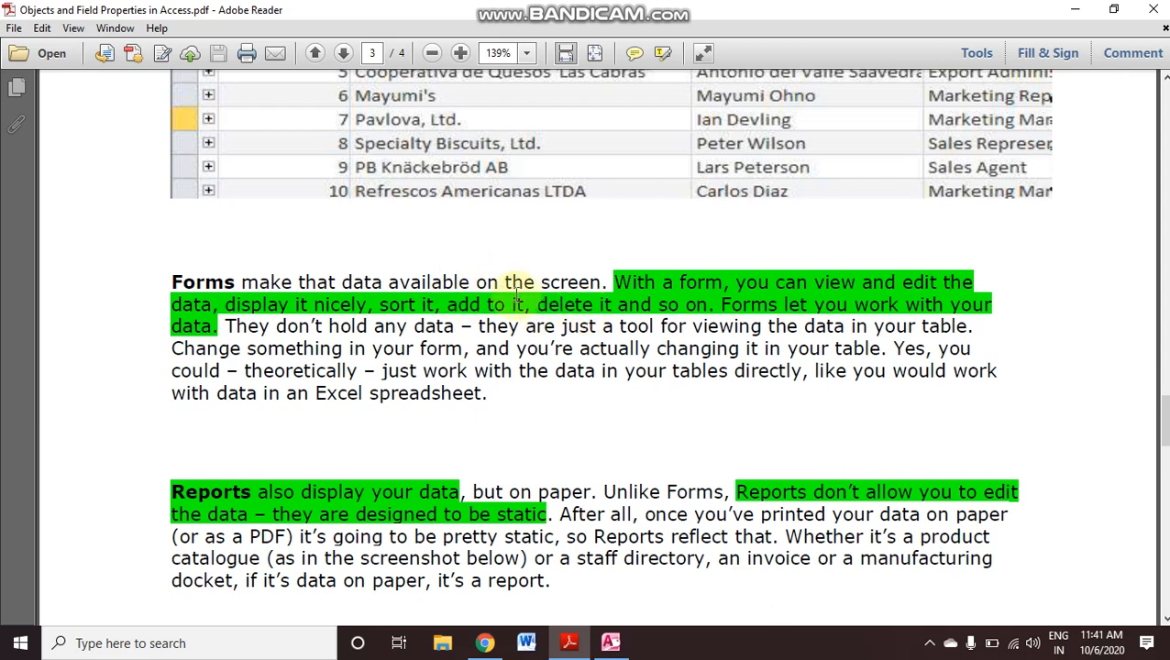
Switch to Access and show the Student table in Datasheet View.
click(613, 642)
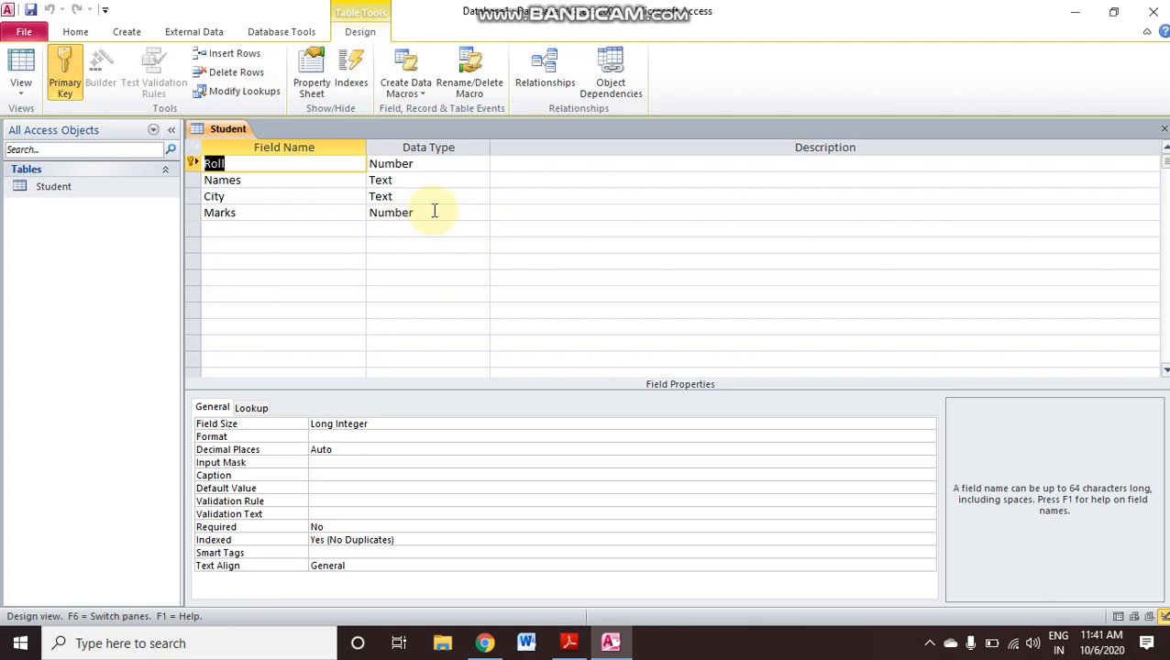
click(26, 96)
click(39, 122)
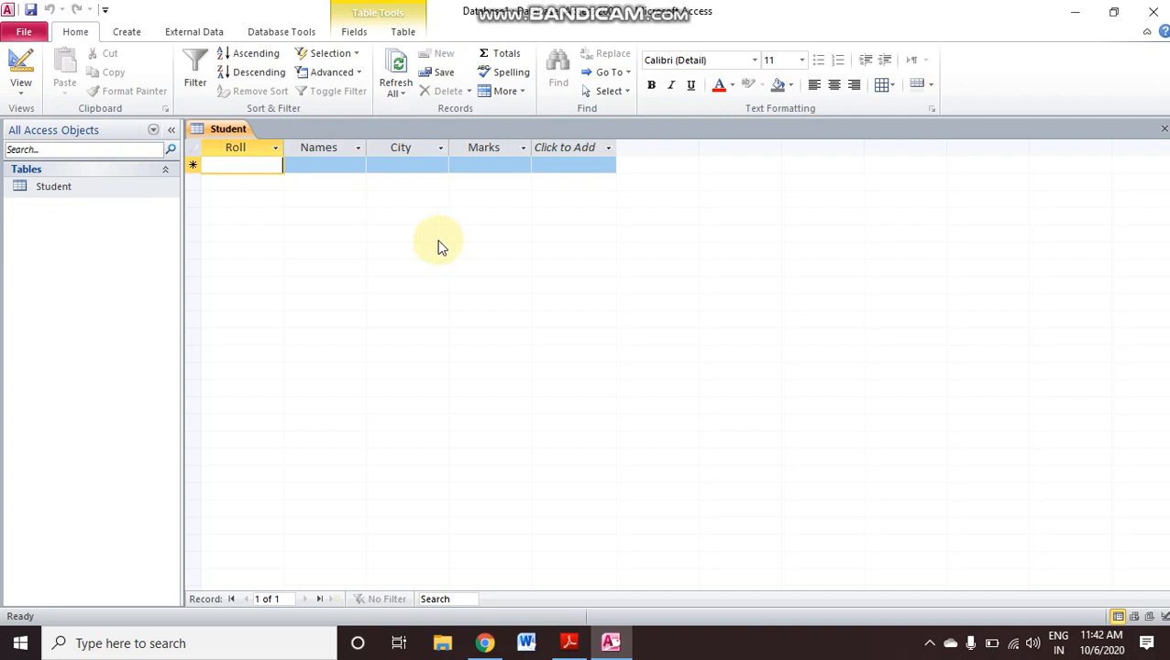
Create a form from the Student table, look at its Design and Layout views, and show it in Form View.
click(139, 41)
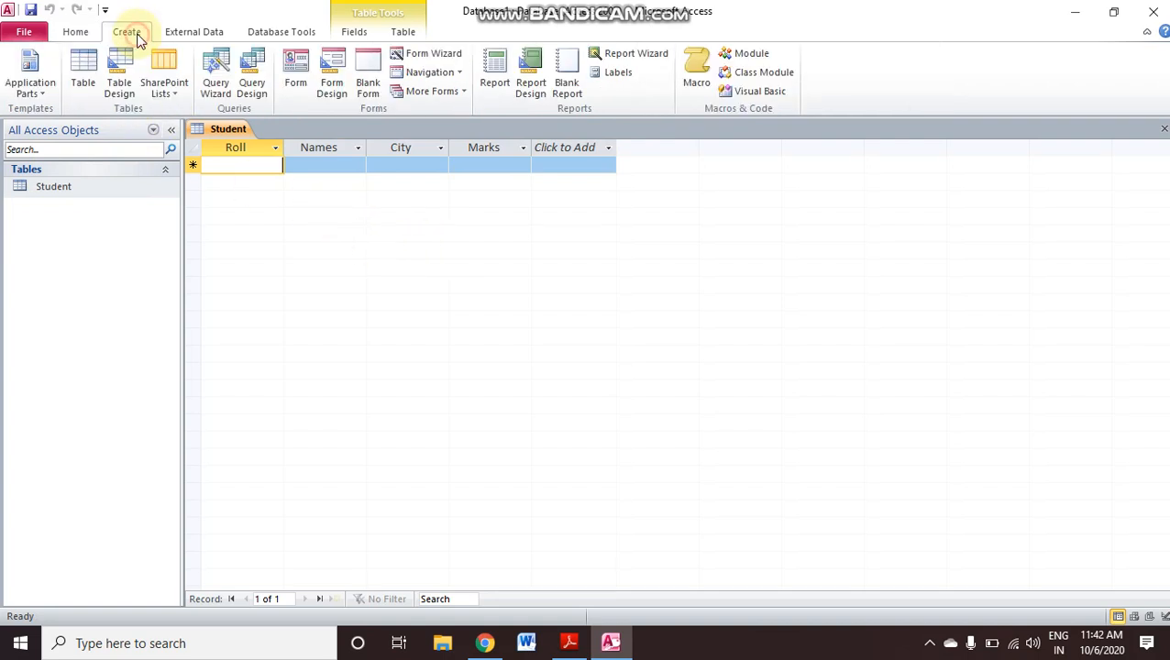
click(304, 79)
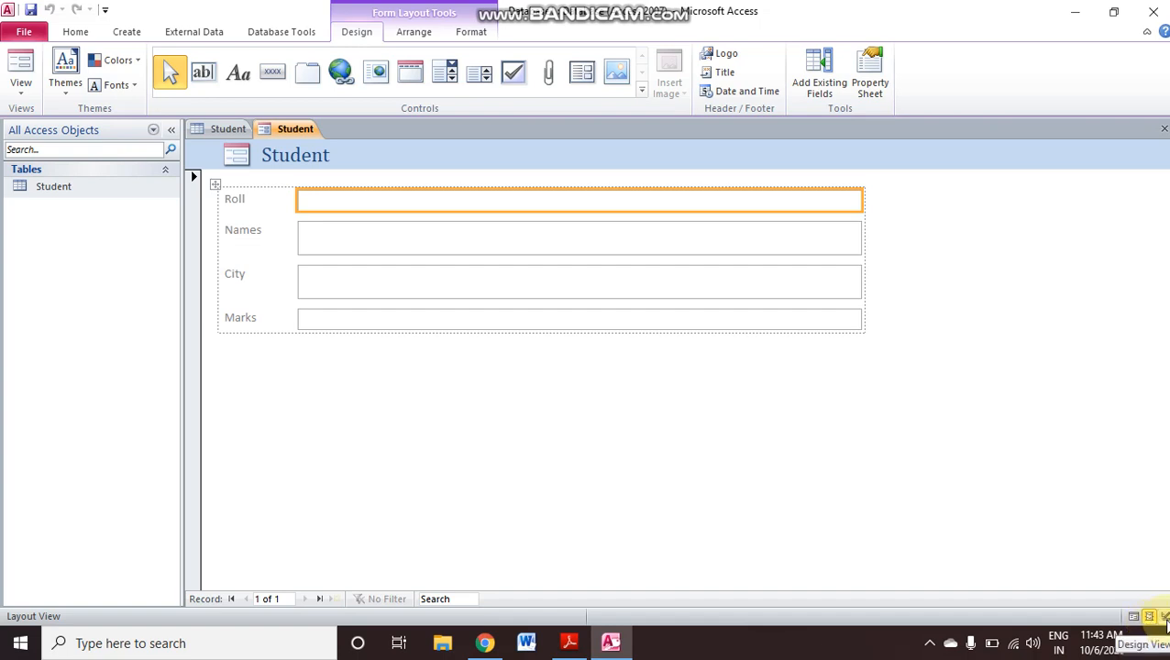
click(1164, 619)
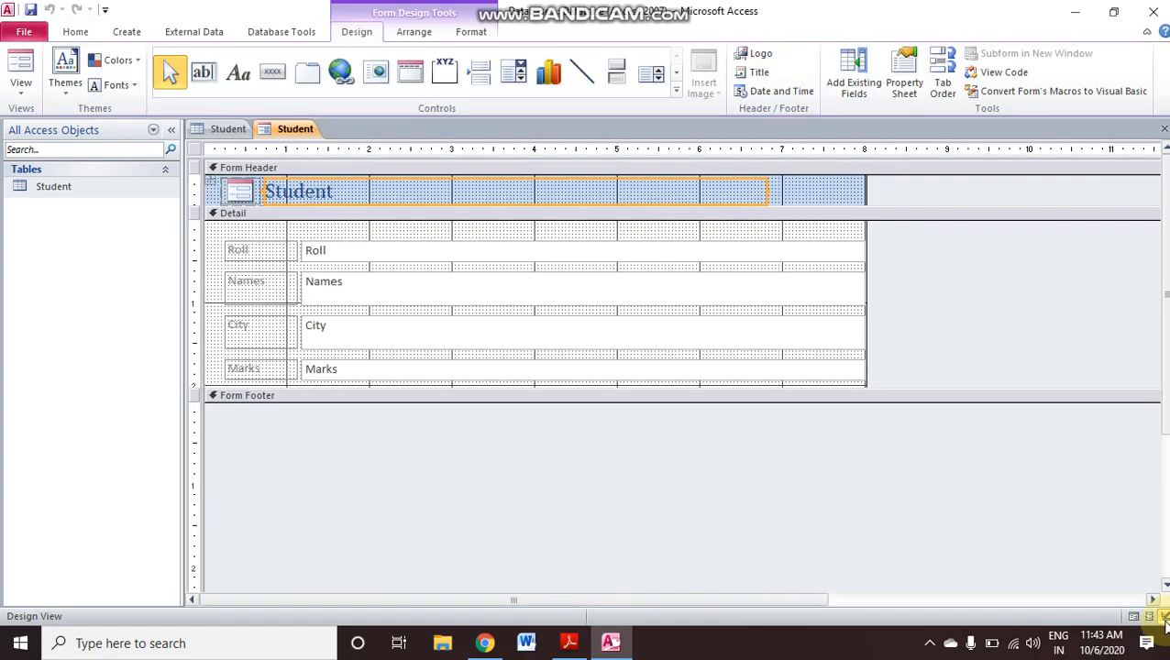
click(1149, 616)
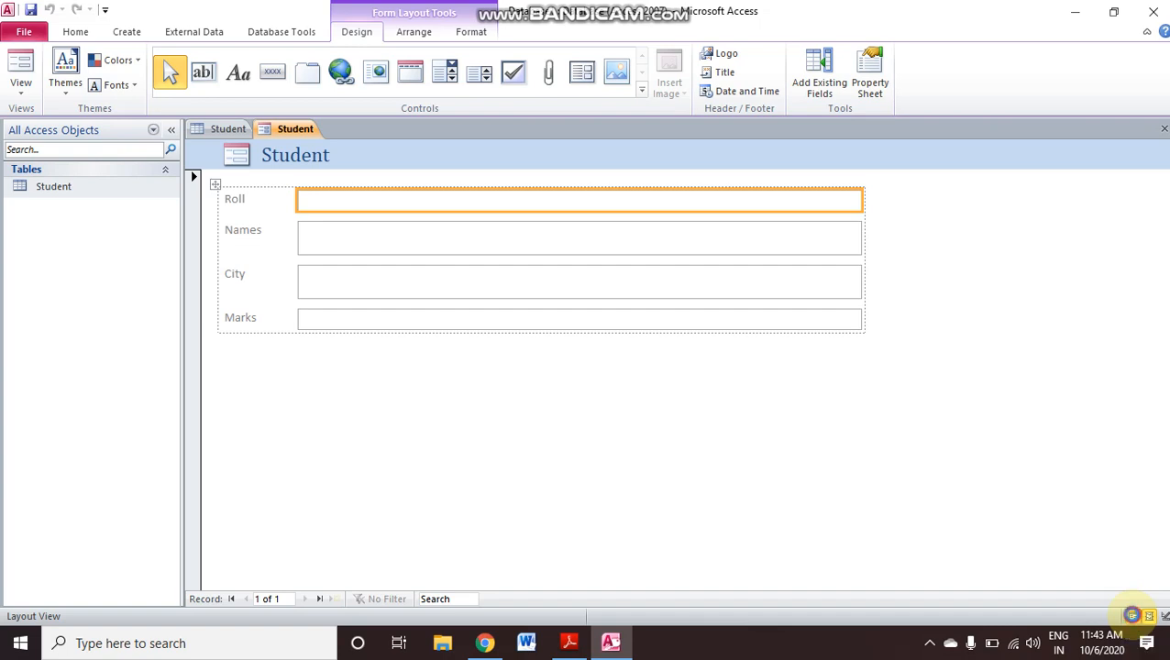
click(1133, 617)
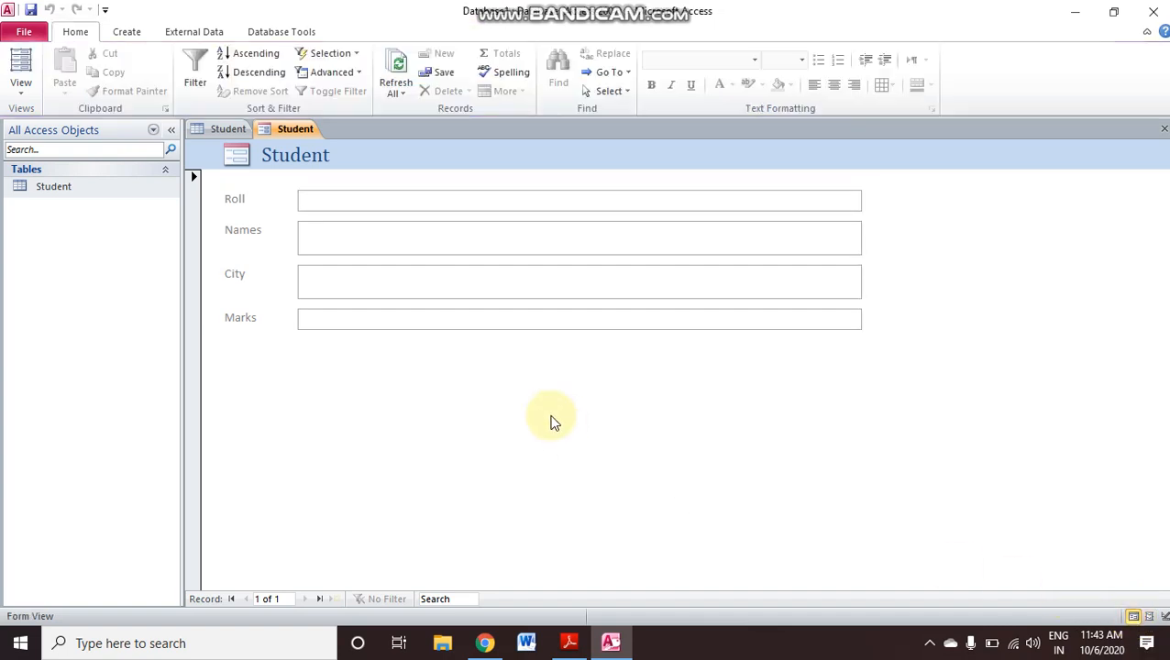
Fill in the form's first record with Roll 1, the student's name, City kolkata and Marks 78.
text(1)
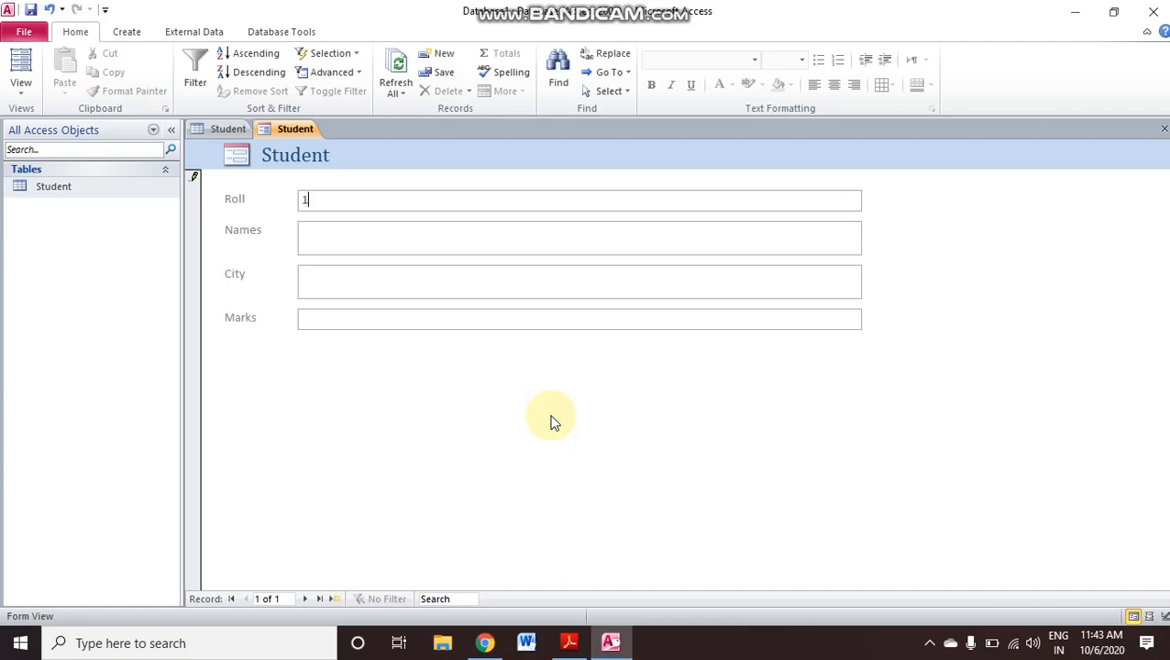
click(477, 229)
text(abhishek)
click(444, 275)
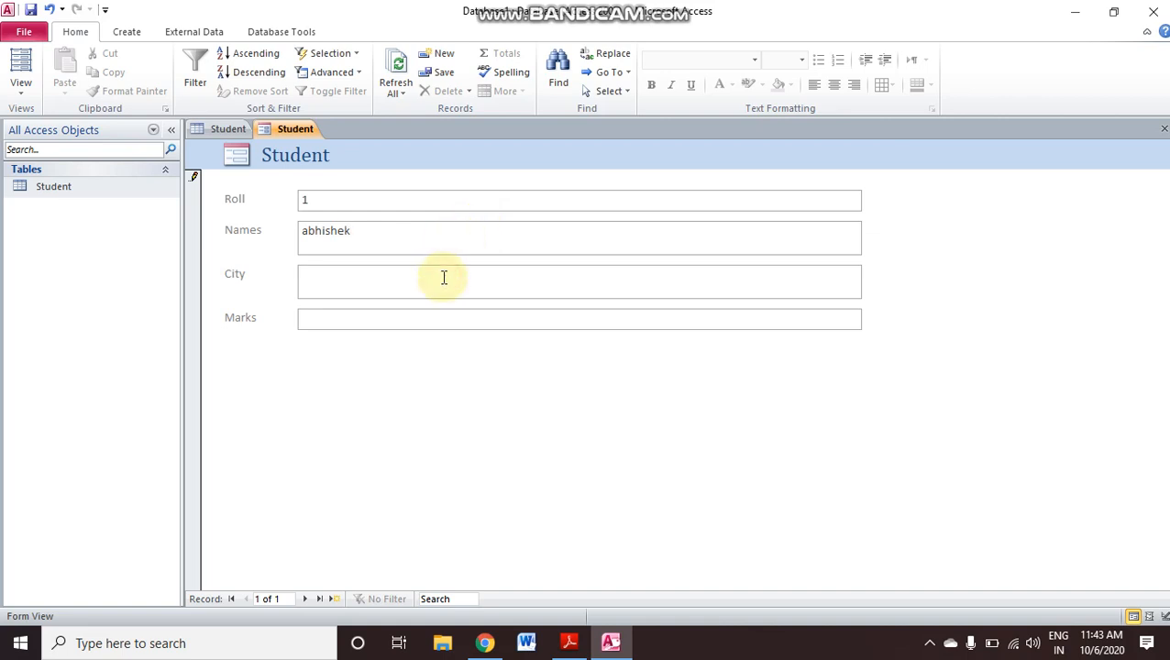
text(kolkata)
click(388, 312)
text(78)
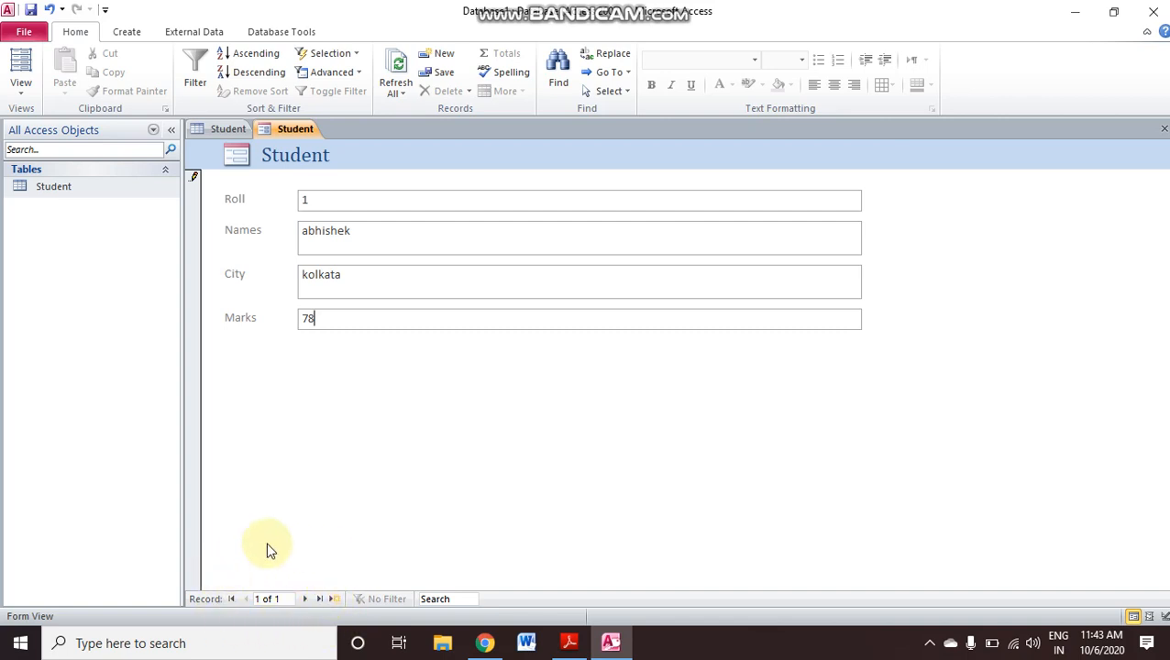
Add a new record through the form with Roll 2, the student's name, City chennai and Marks 85.
click(337, 598)
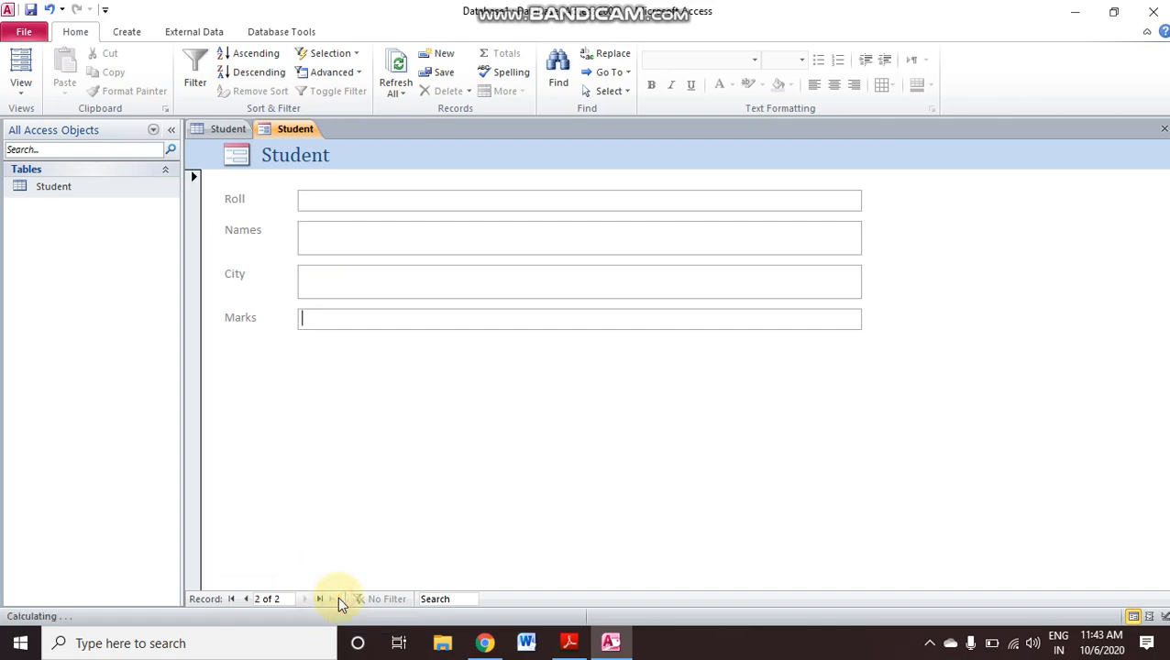
click(372, 203)
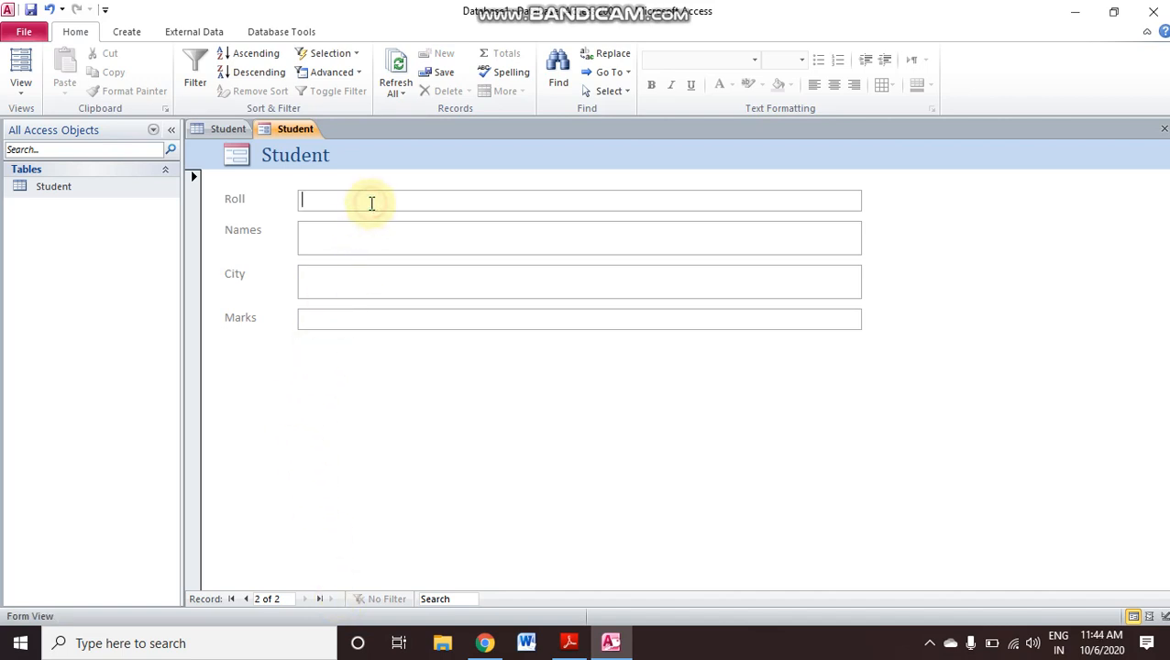
text(2)
click(379, 231)
text(bi)
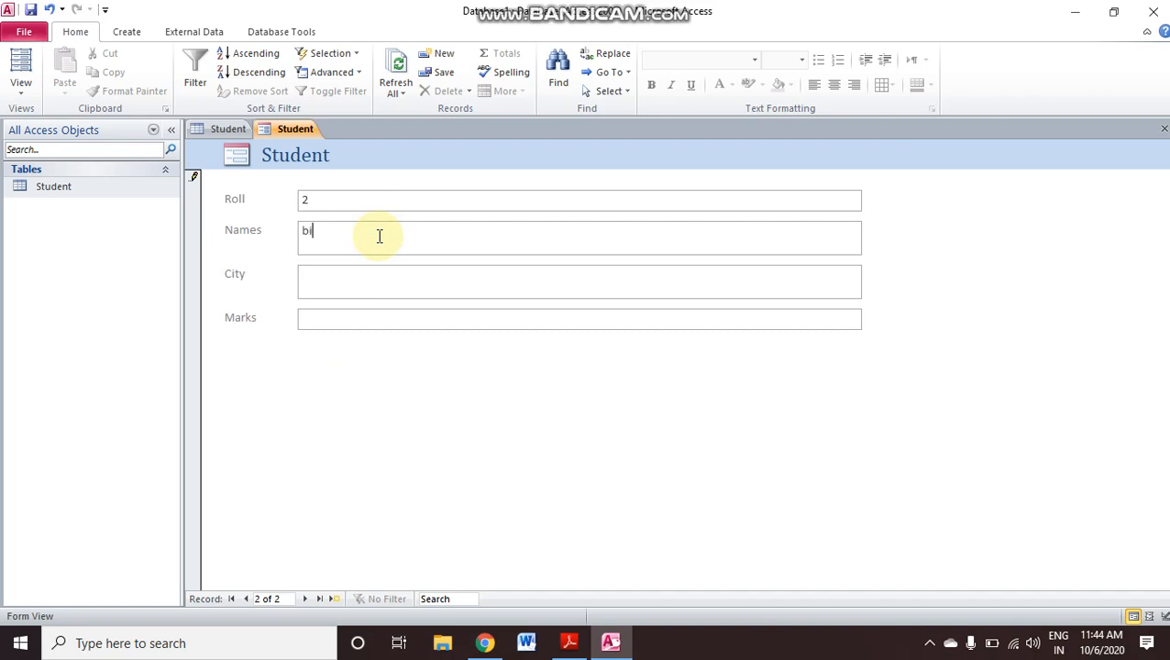
text(shal)
click(384, 281)
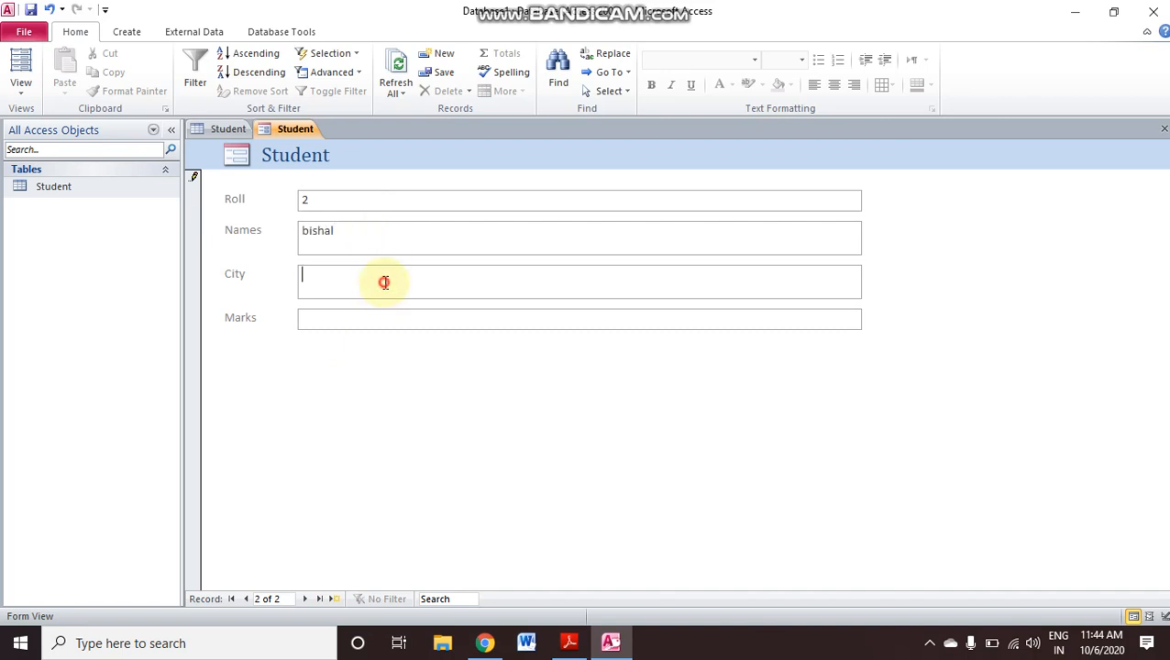
text(chennai)
click(349, 317)
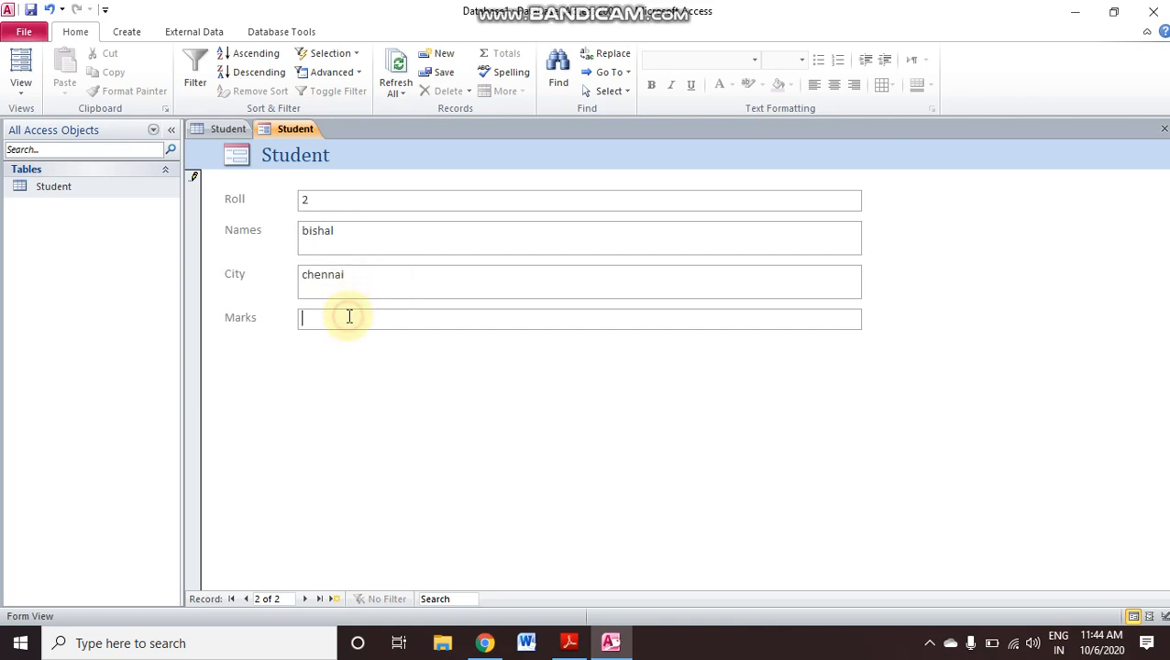
text(85)
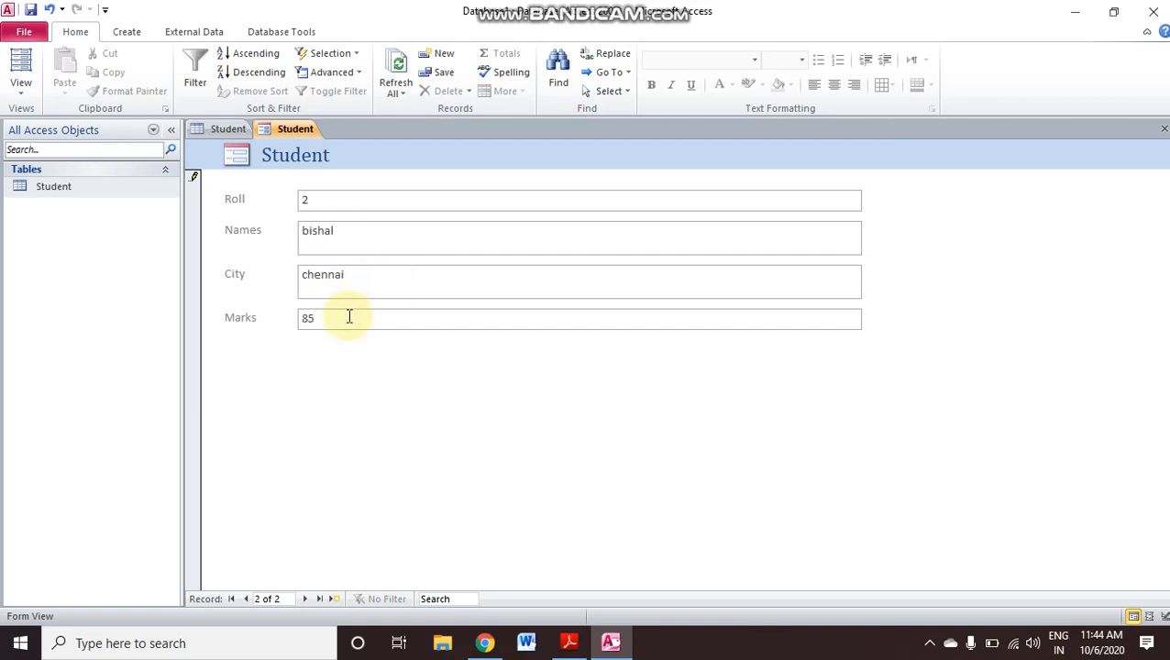
Add another record through the form with Roll 3, the student's name, City mumbai and Marks 88.
click(334, 601)
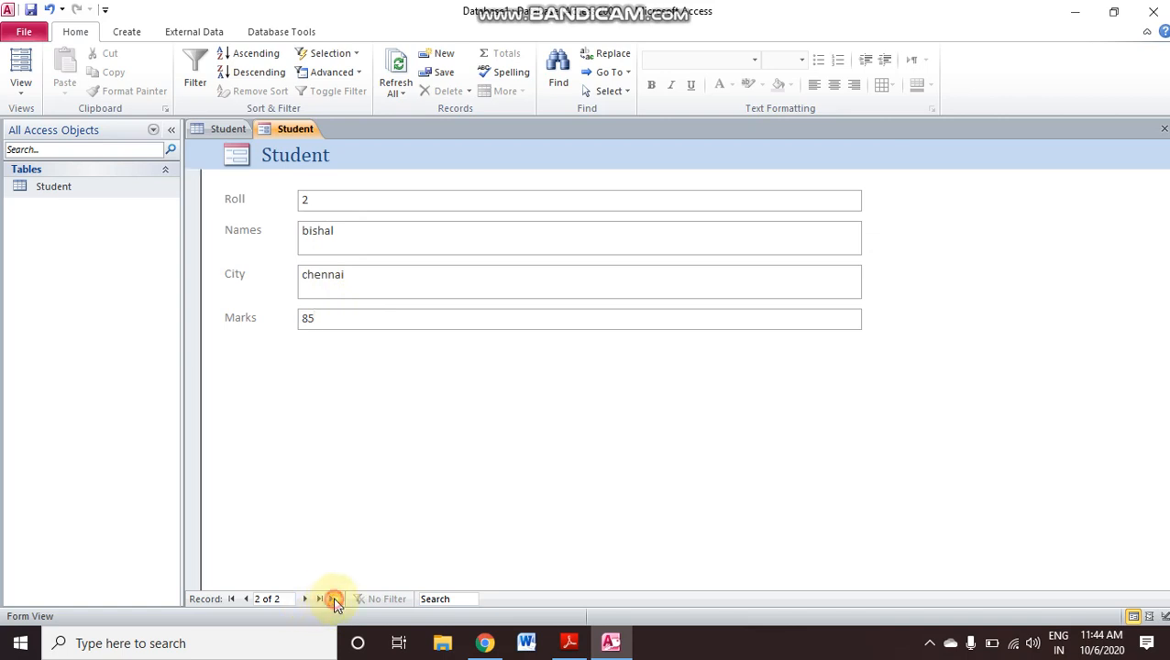
click(393, 208)
text(3)
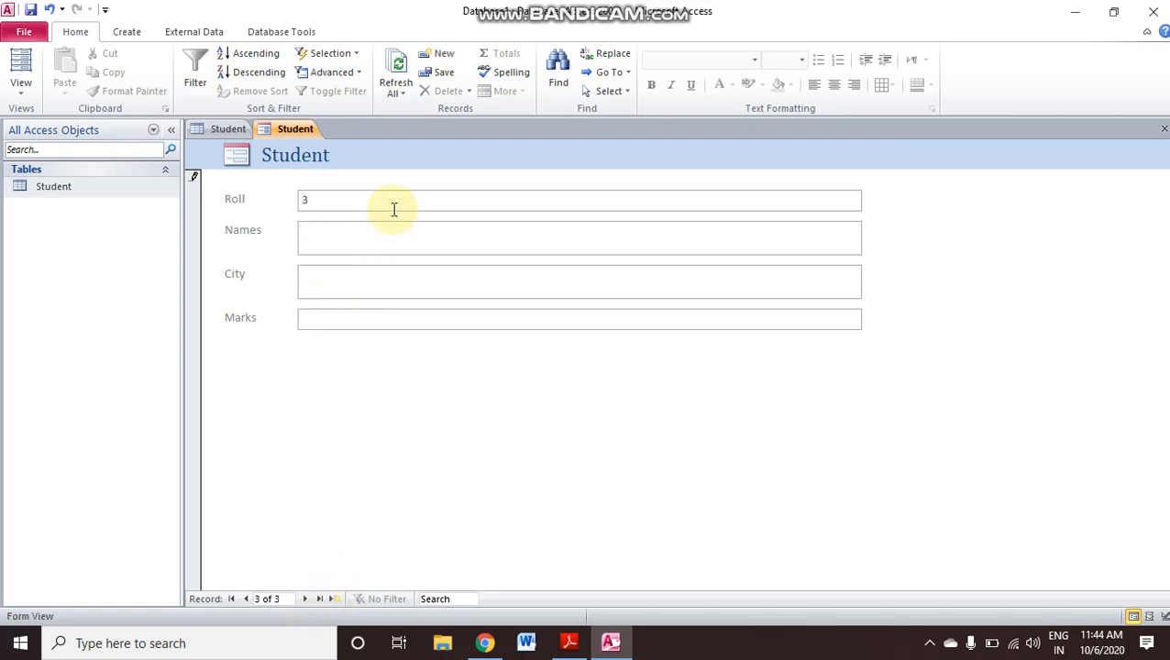
click(393, 240)
text(chandrima)
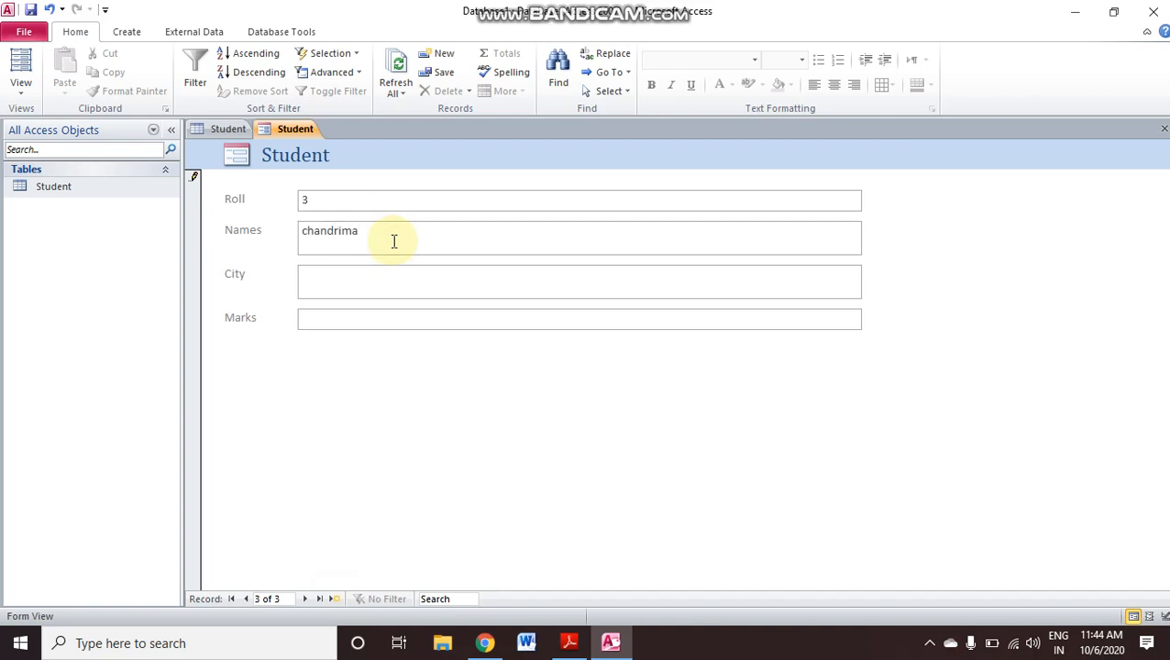
click(381, 280)
text(mumbai)
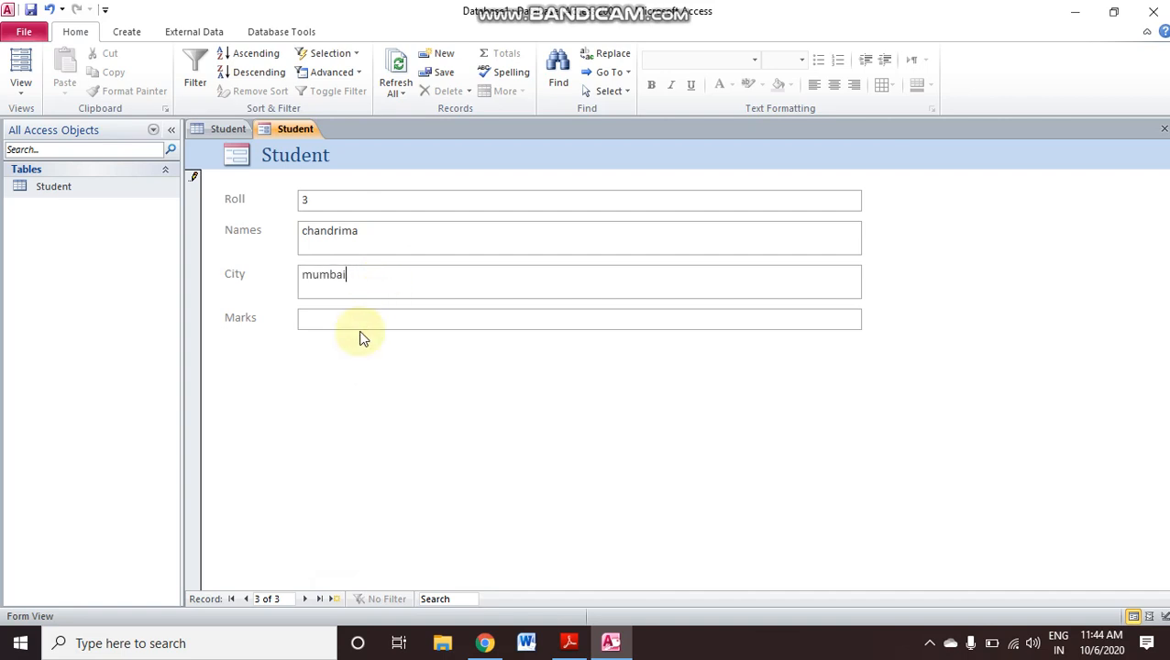
click(361, 321)
text(88)
Browse the form's records back to the first one and forward again to the third.
click(245, 599)
click(246, 599)
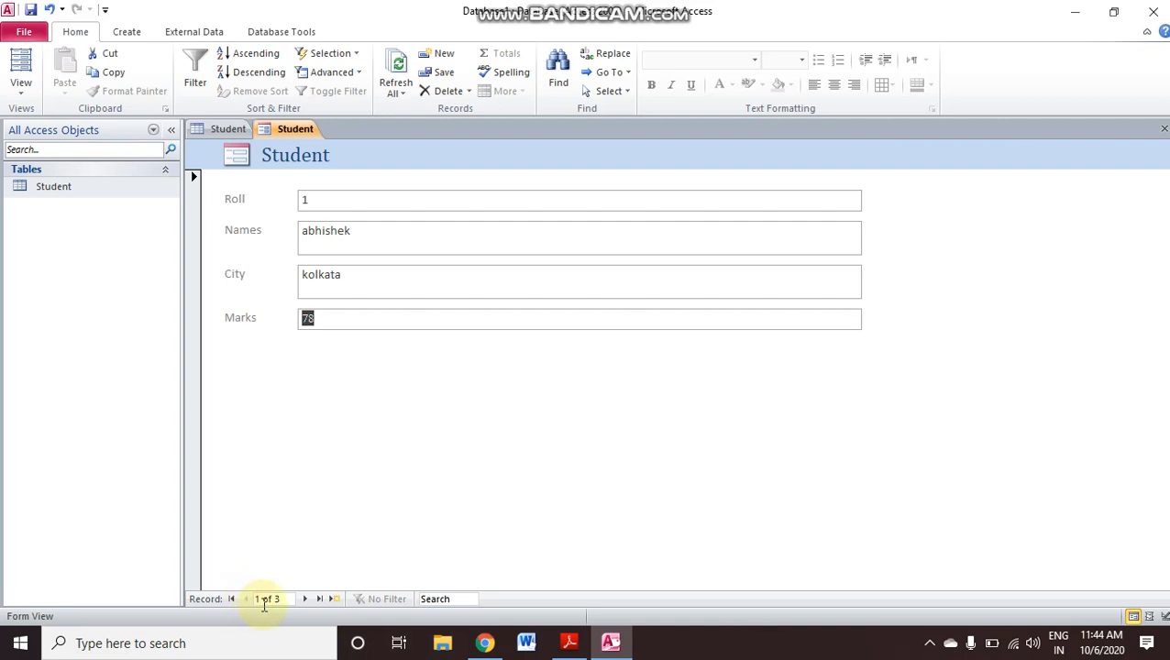
click(304, 599)
click(305, 599)
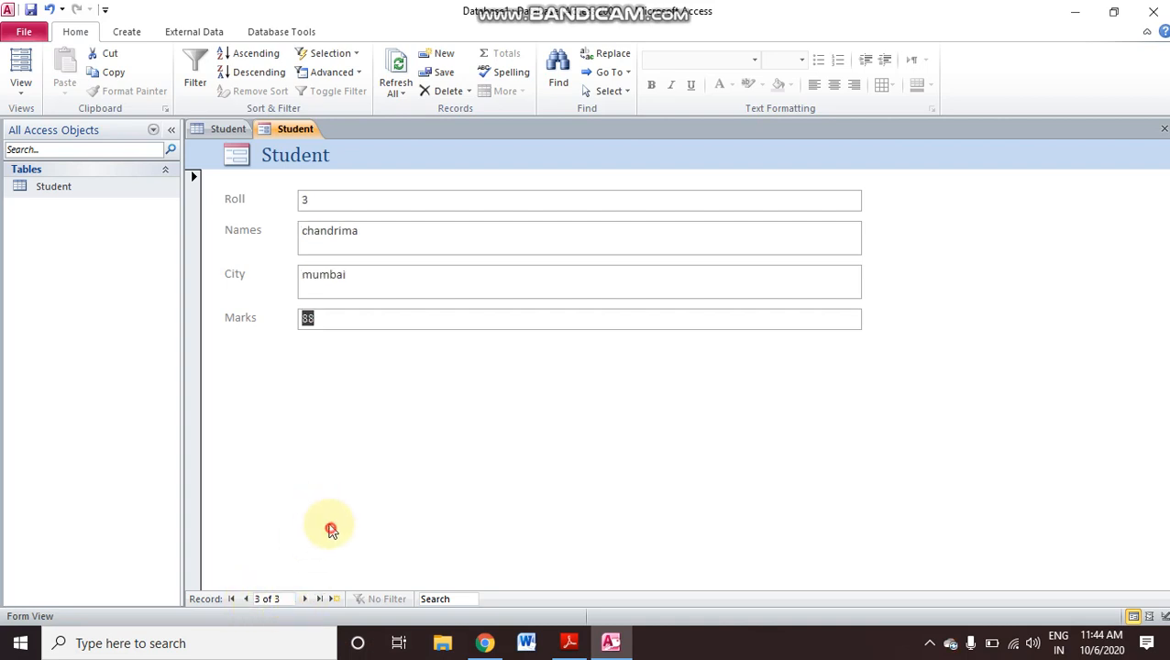
Save the form under the name Student form.
right_click(292, 129)
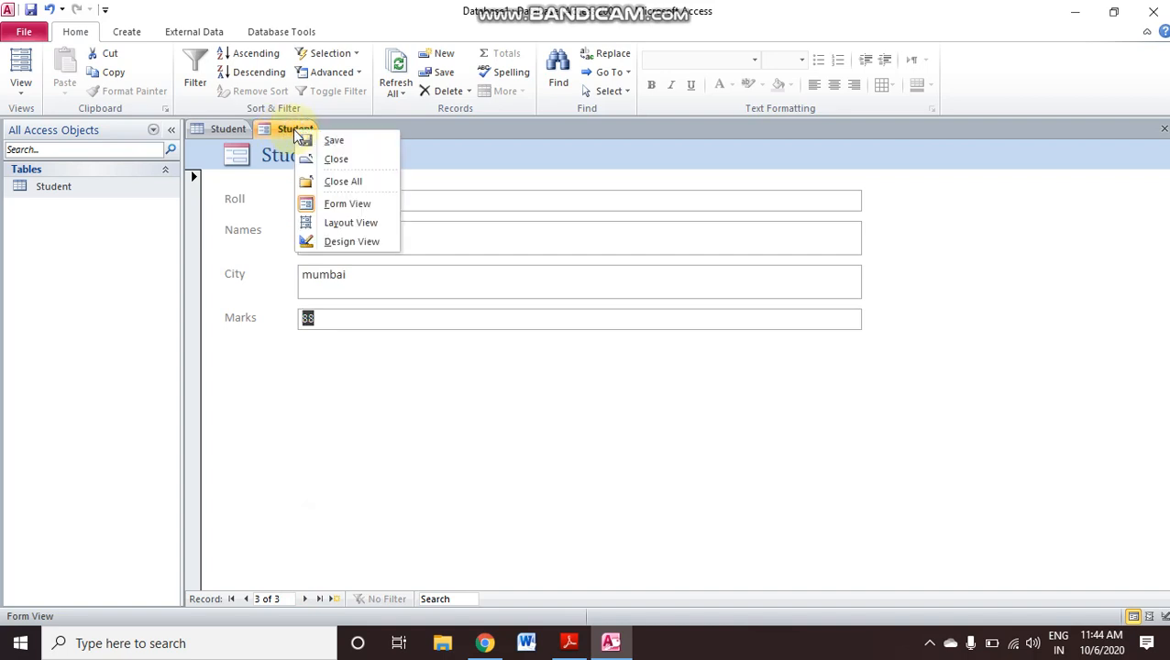
click(333, 142)
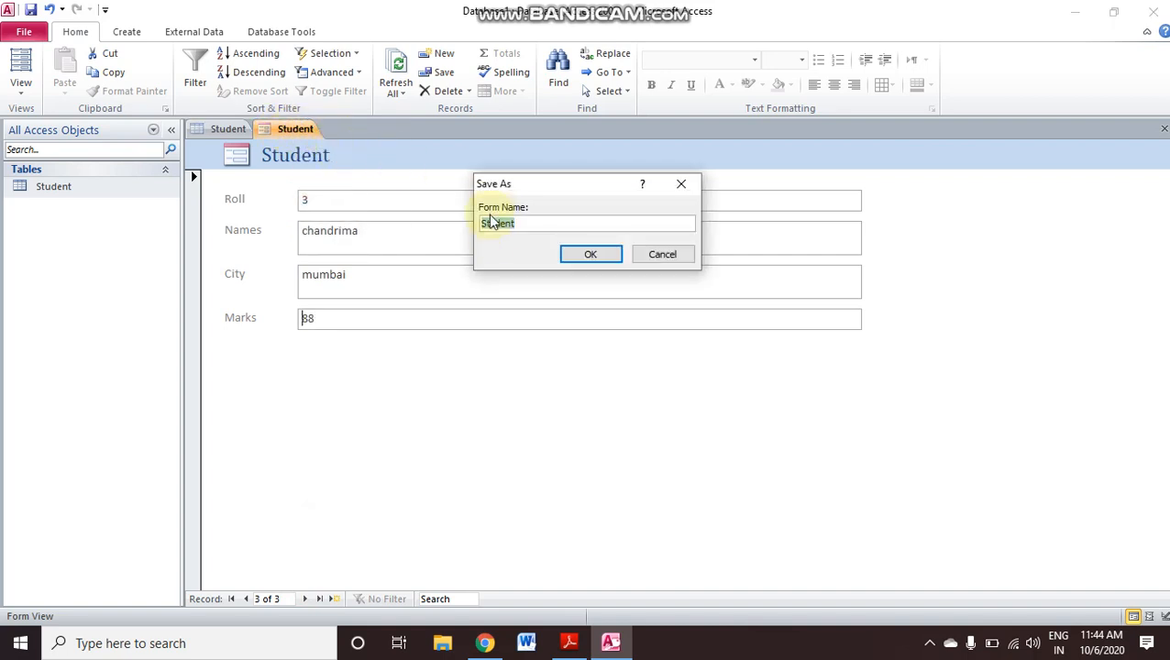
click(544, 224)
text(form)
click(576, 259)
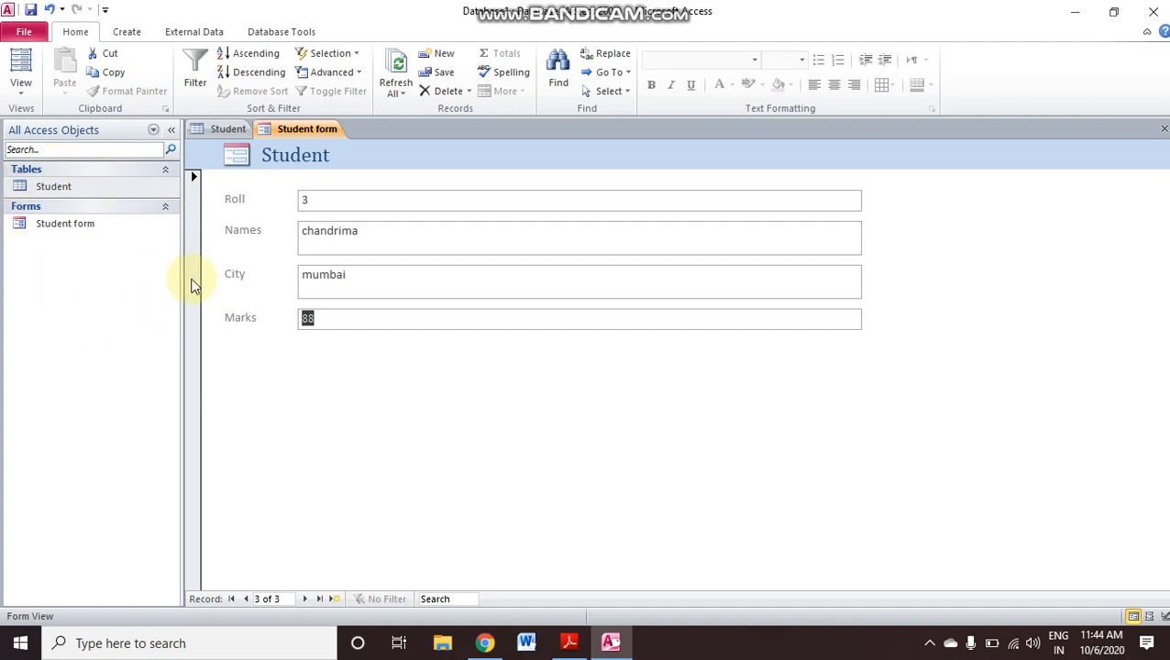
Open the saved Student form and go back through its records to the first one.
double_click(96, 226)
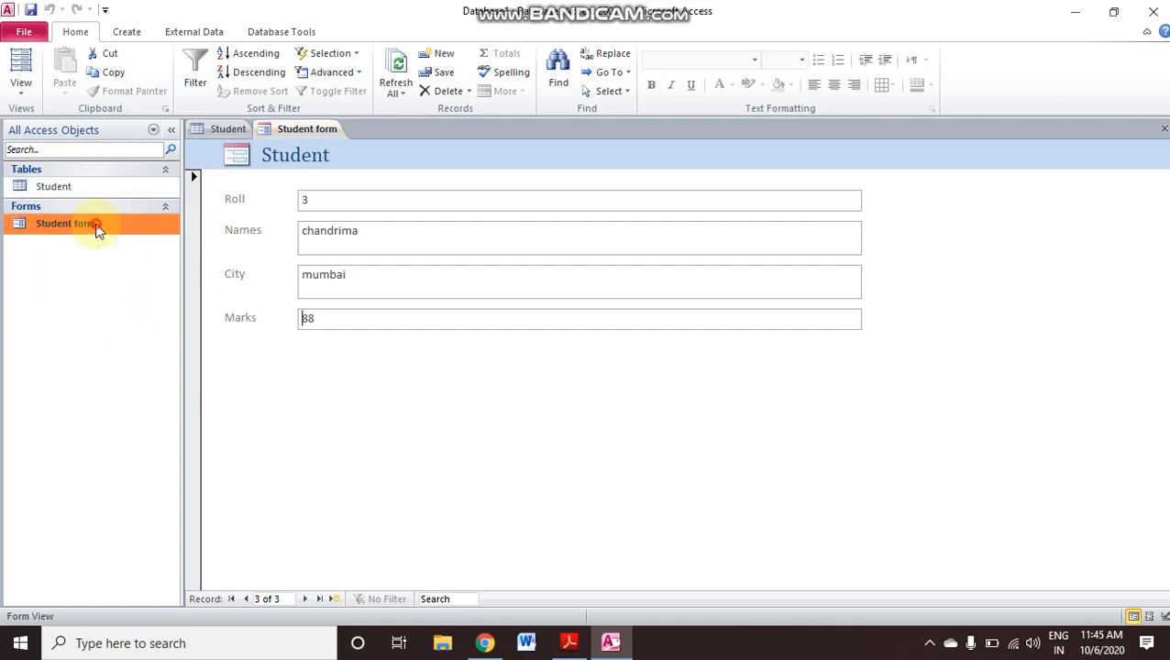
click(246, 598)
click(245, 598)
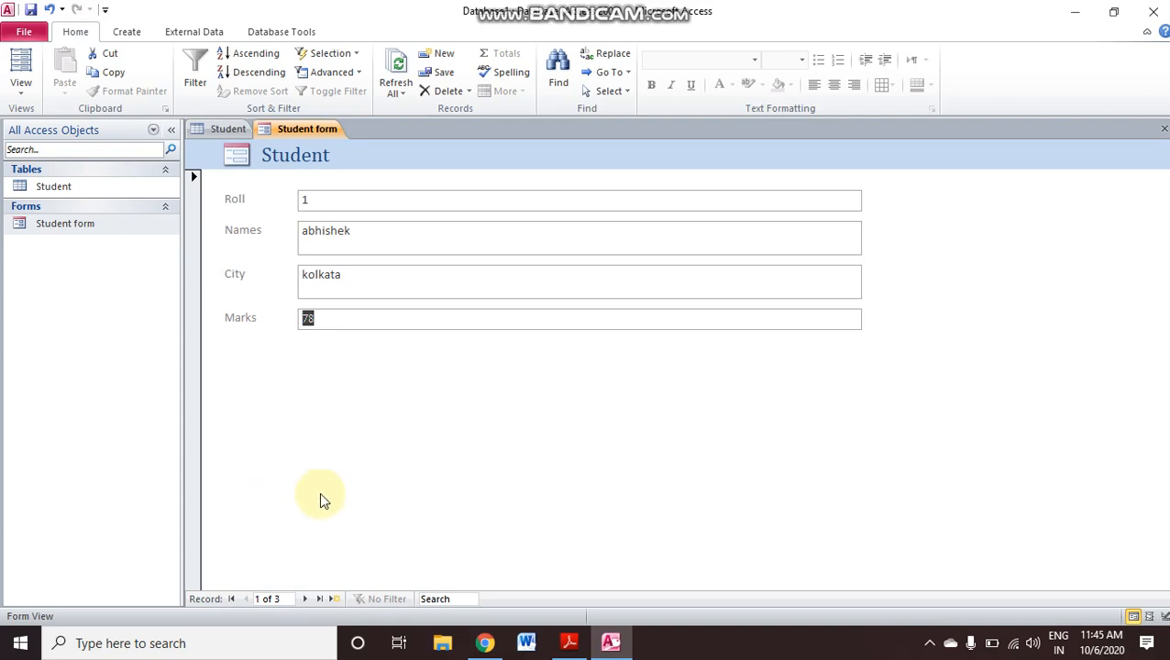
Switch to Adobe Reader to read the notes on Reports, and return to Access.
mouse_move(481, 641)
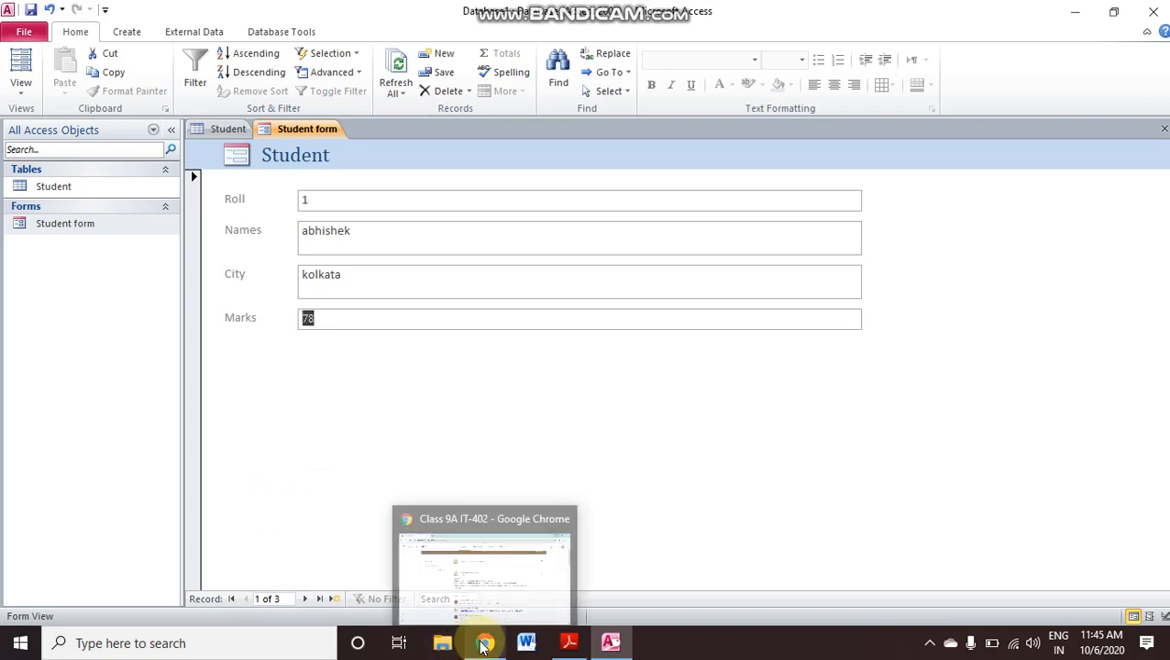
click(568, 643)
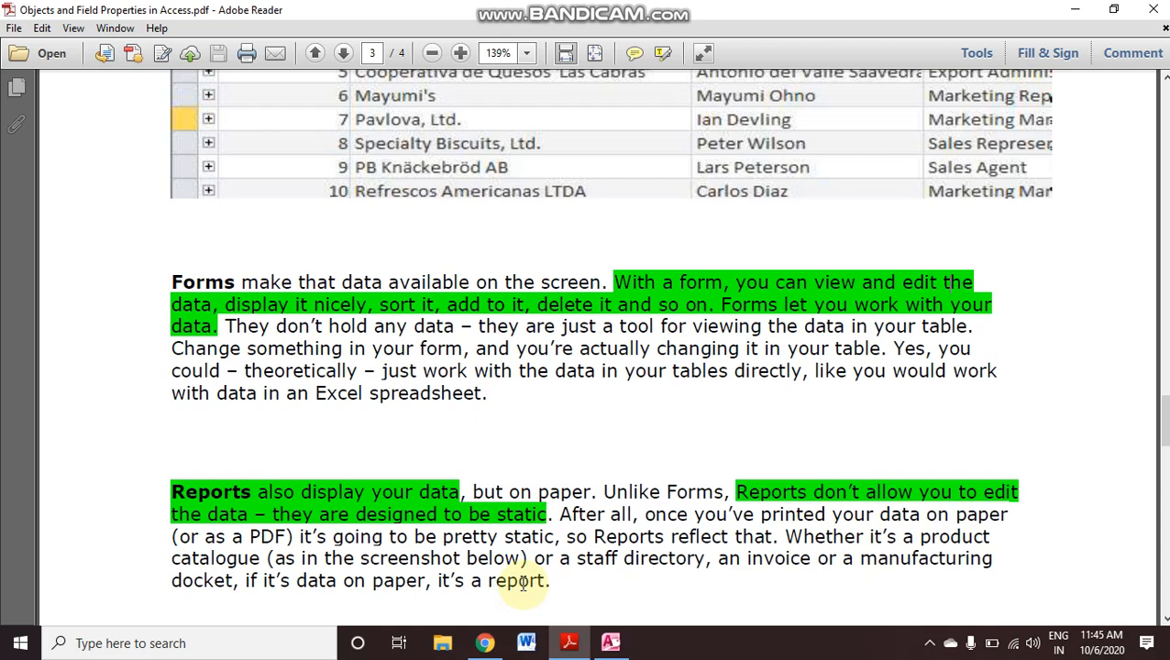
click(611, 643)
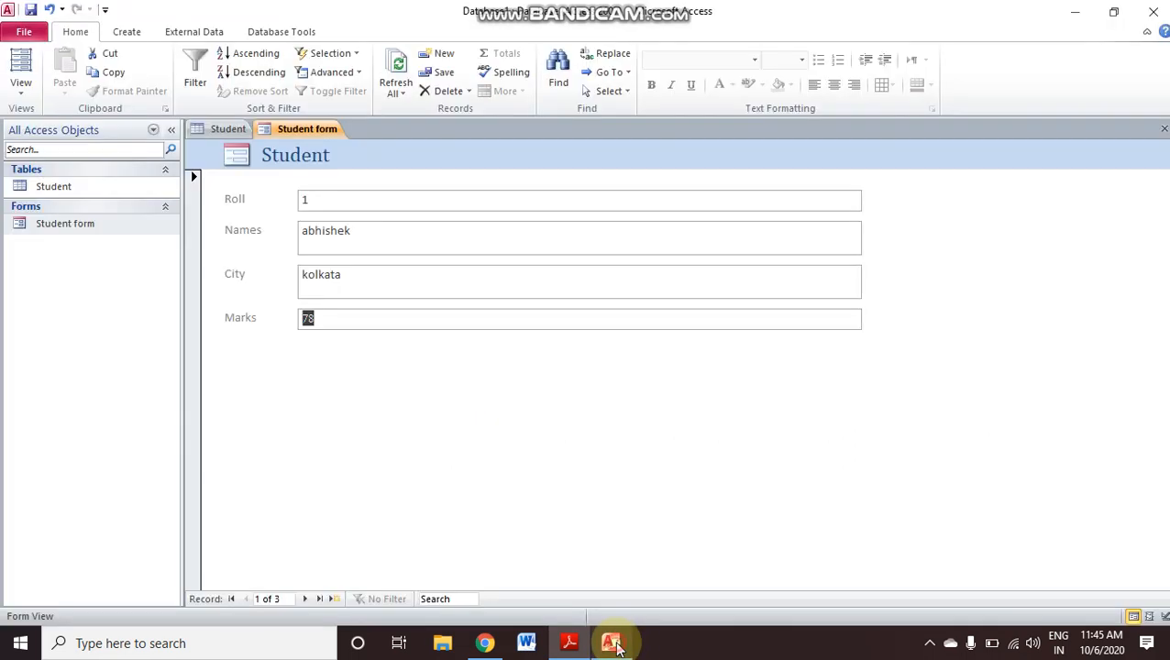
Create a report based on Student form and select the logo in the report's header.
click(510, 485)
click(102, 223)
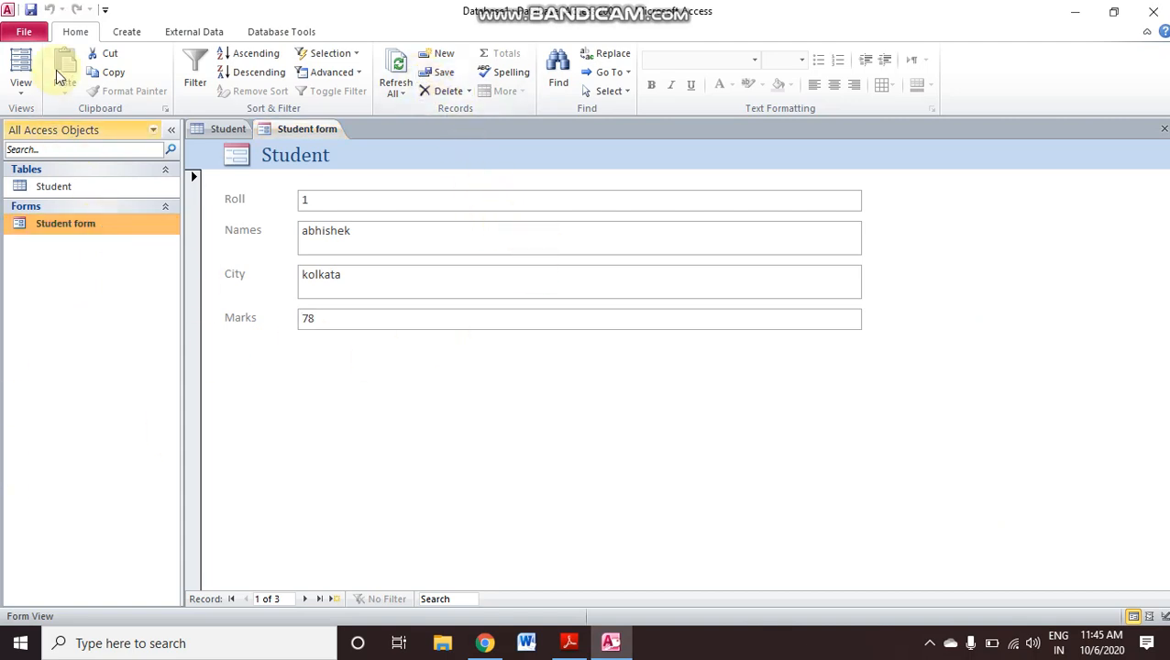
click(129, 33)
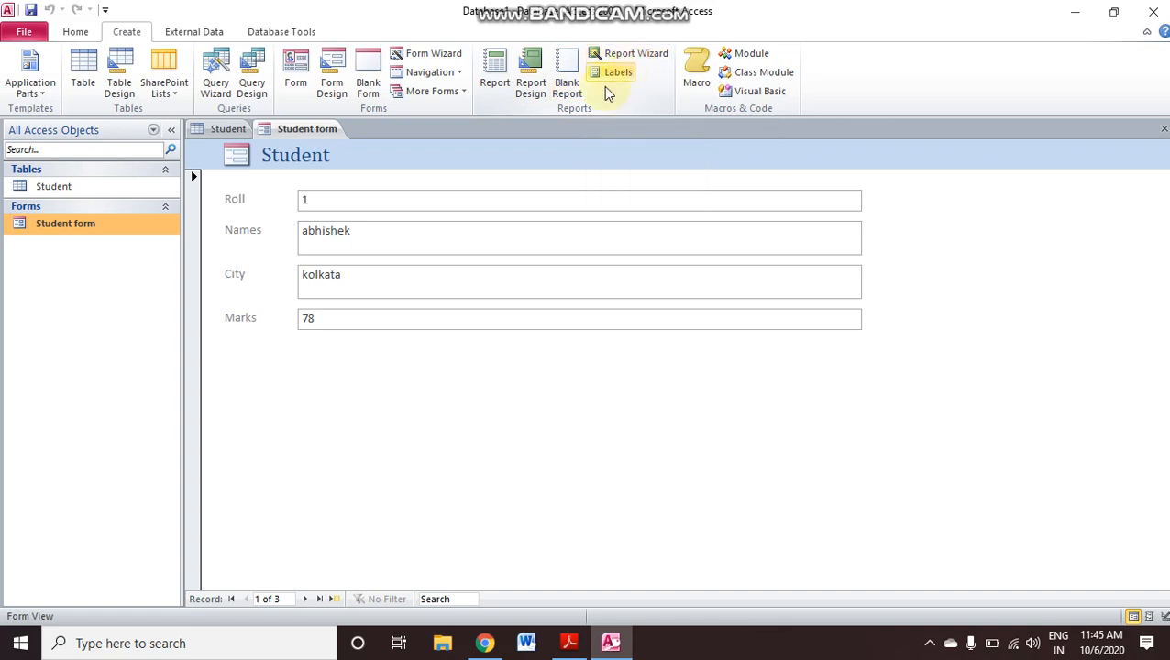
click(493, 82)
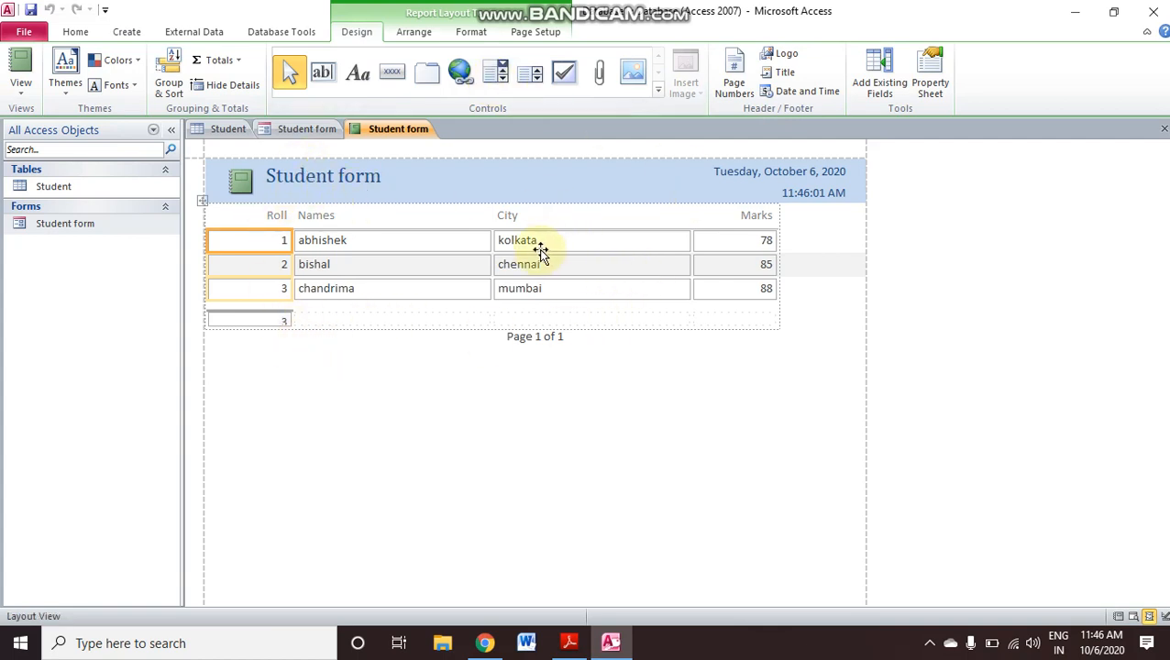
click(340, 183)
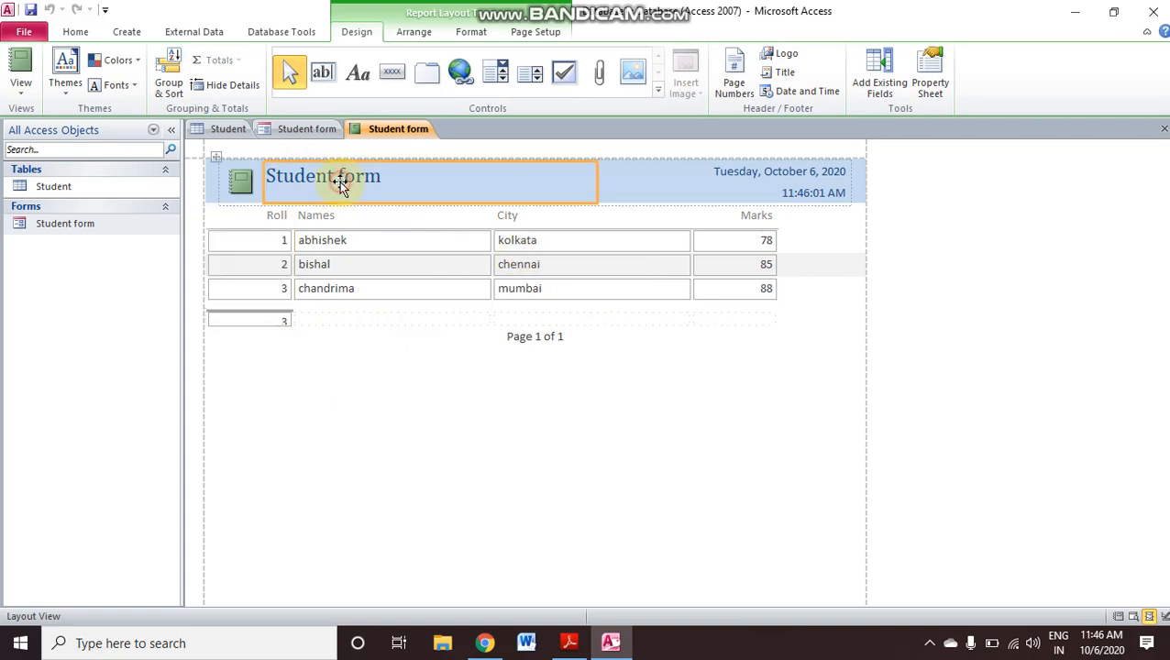
click(236, 179)
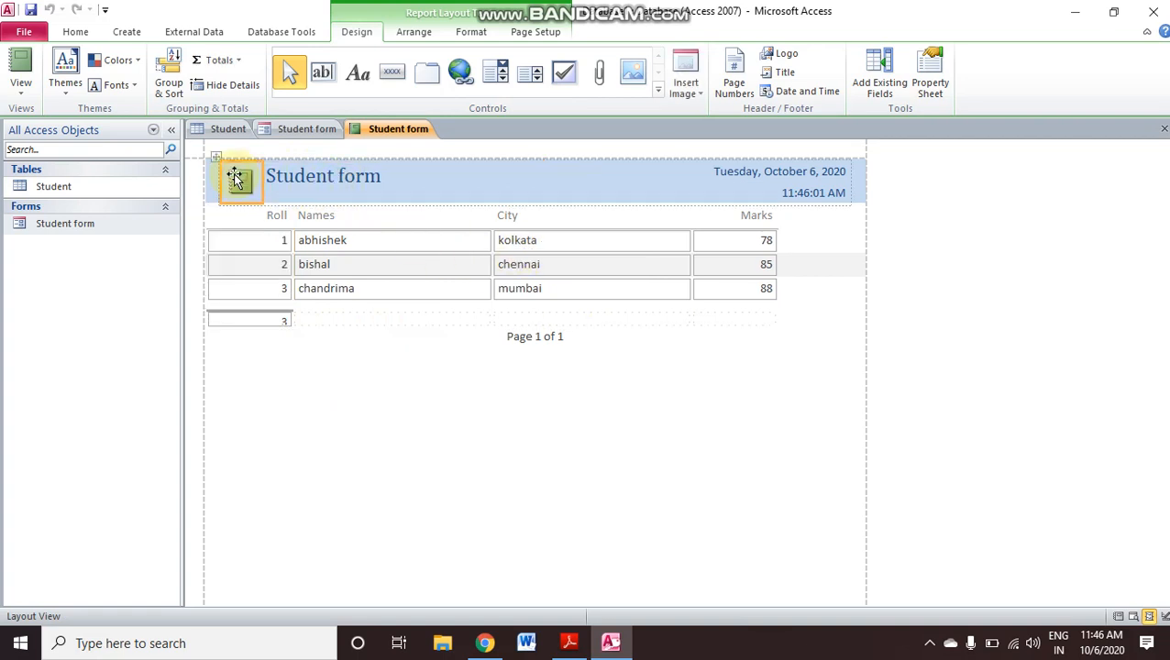
click(348, 247)
click(528, 246)
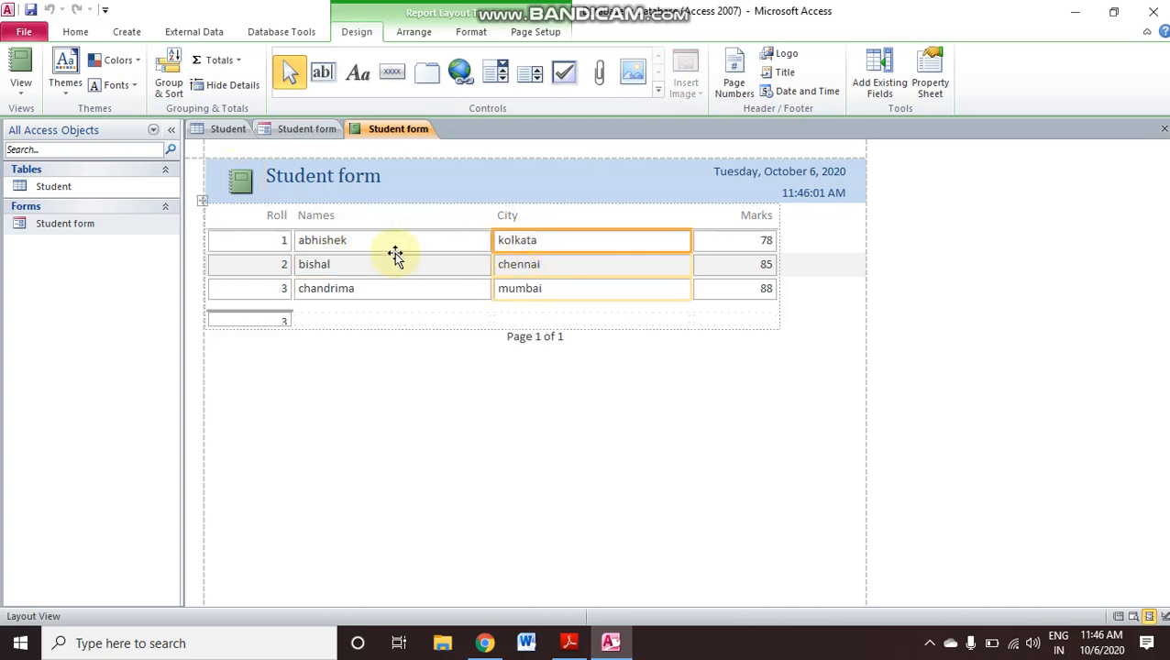
click(394, 256)
click(542, 264)
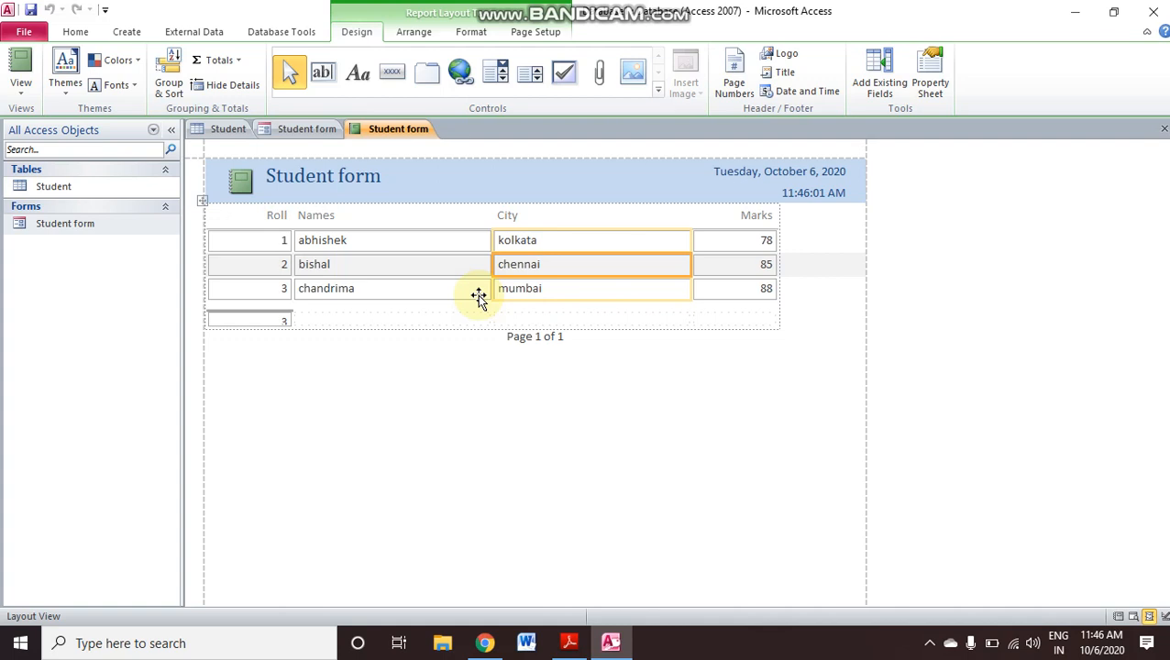
click(362, 187)
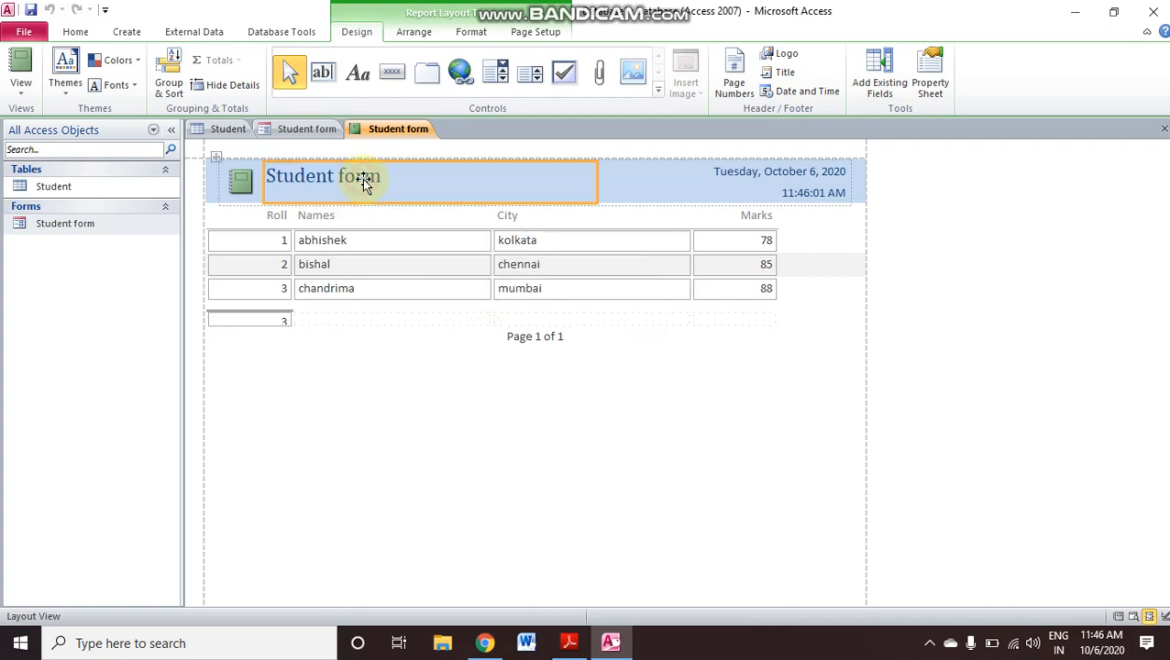
click(364, 215)
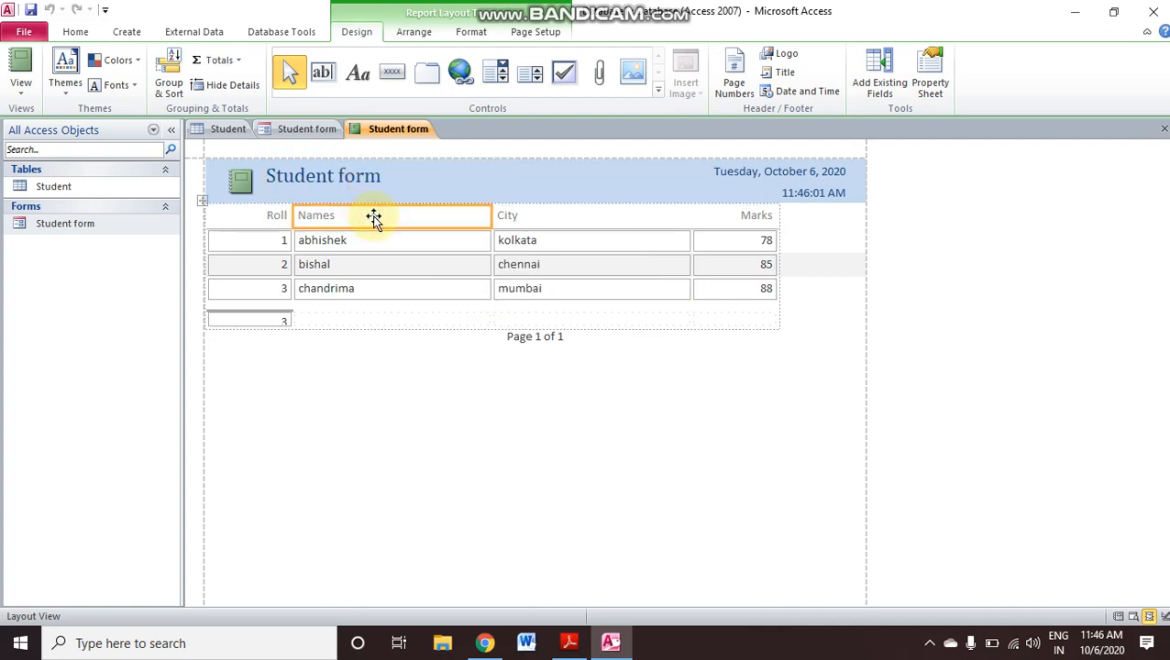
click(252, 186)
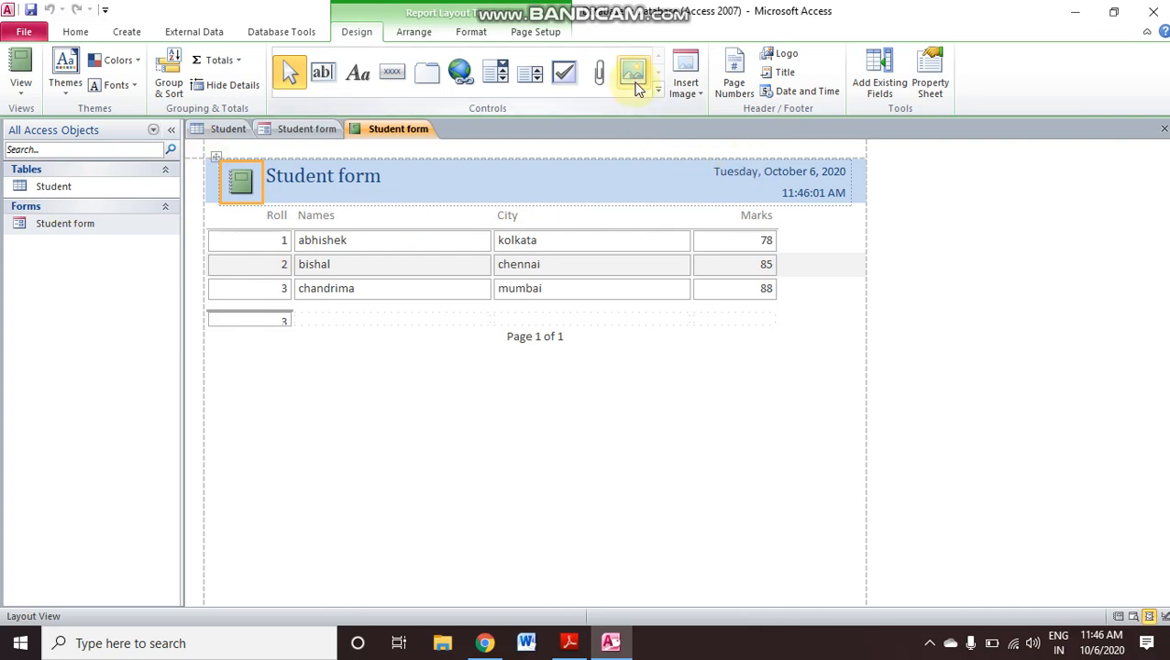
click(692, 97)
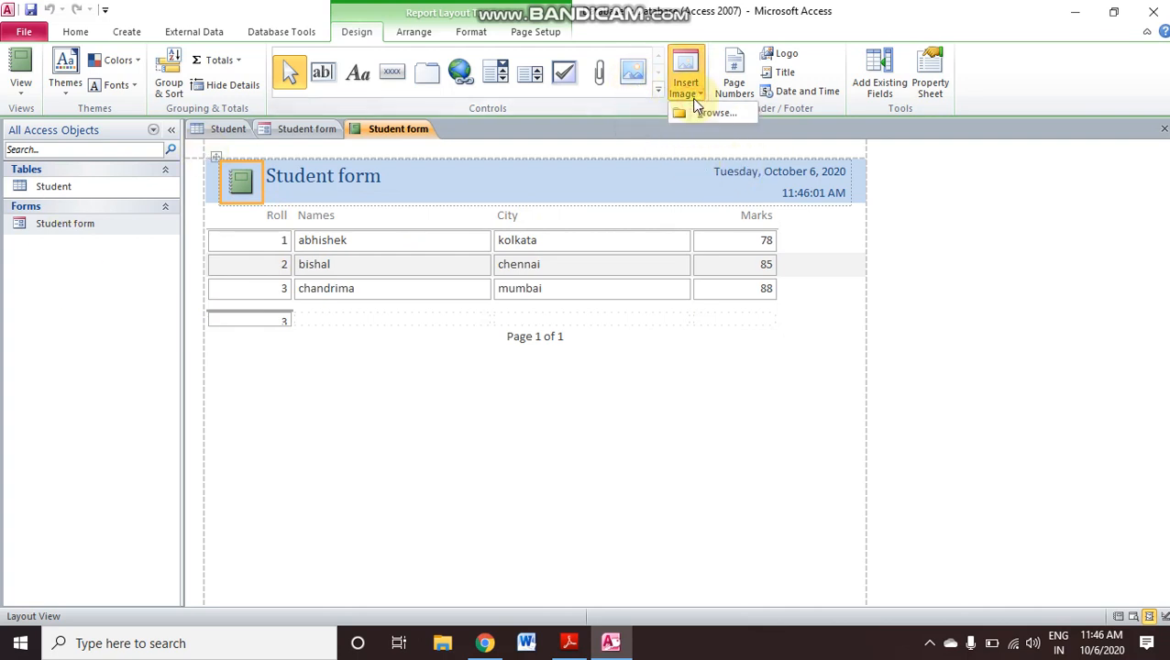
click(722, 140)
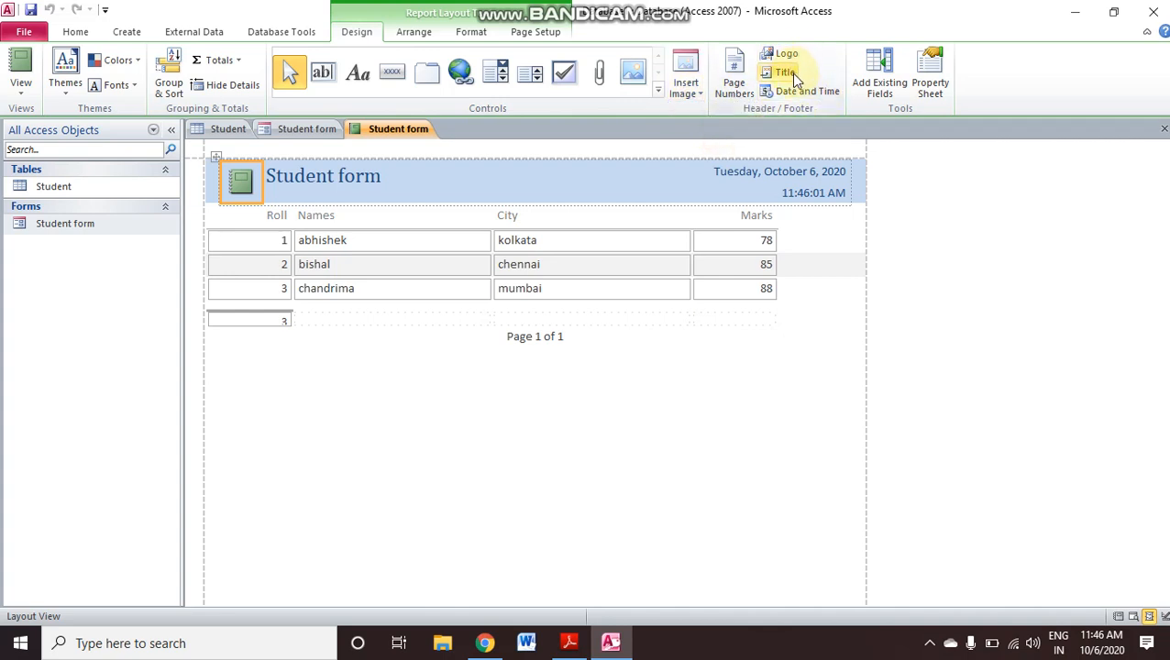
Change the title in the report's header to STUDENT REPORT CARD.
click(375, 179)
click(381, 179)
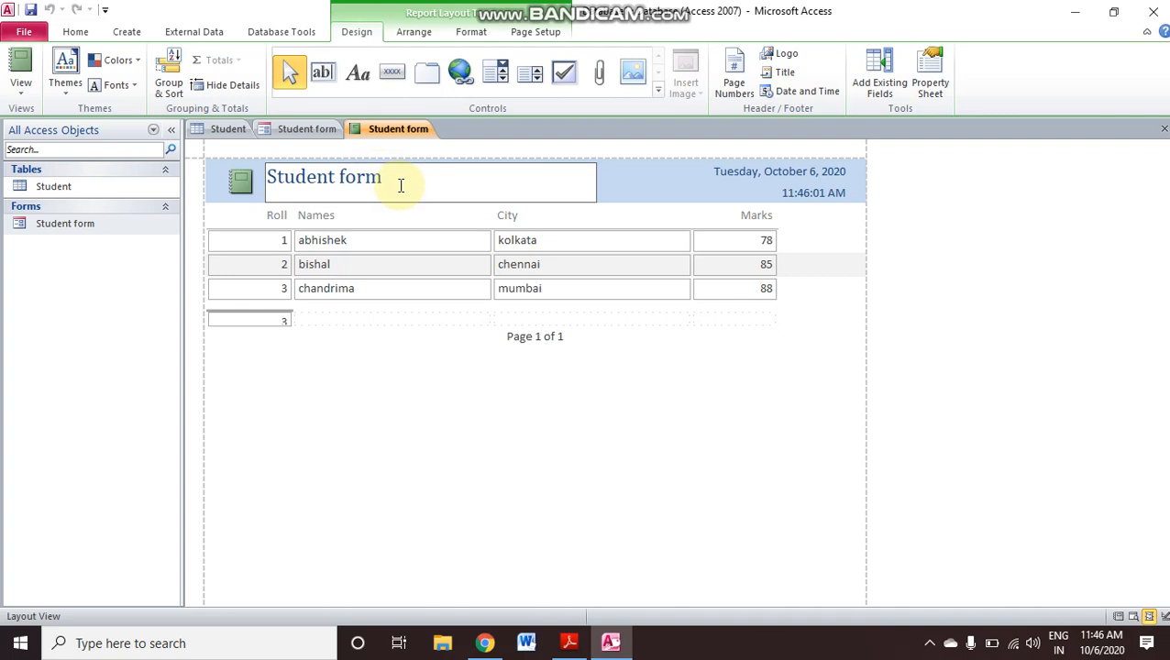
key(BackSpace)
key(BackSpace)
key(BackSpace)
key(BackSpace)
key(BackSpace)
key(BackSpace)
key(BackSpace)
key(BackSpace)
key(BackSpace)
key(BackSpace)
key(BackSpace)
key(BackSpace)
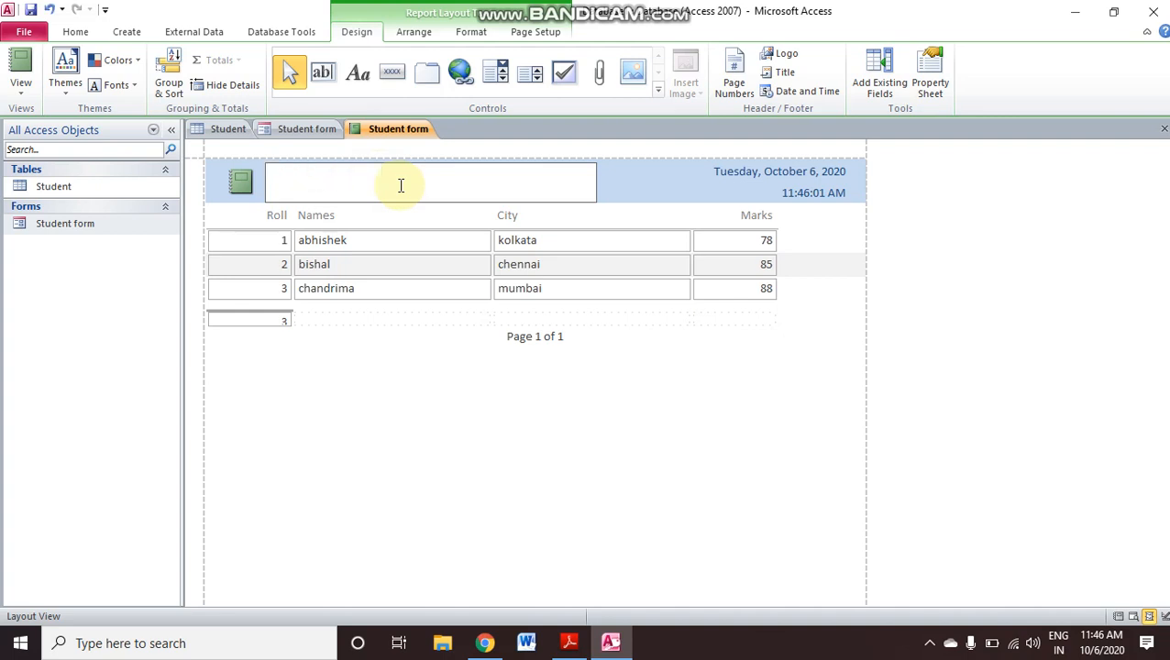
key(Caps_Lock)
text(STUDE)
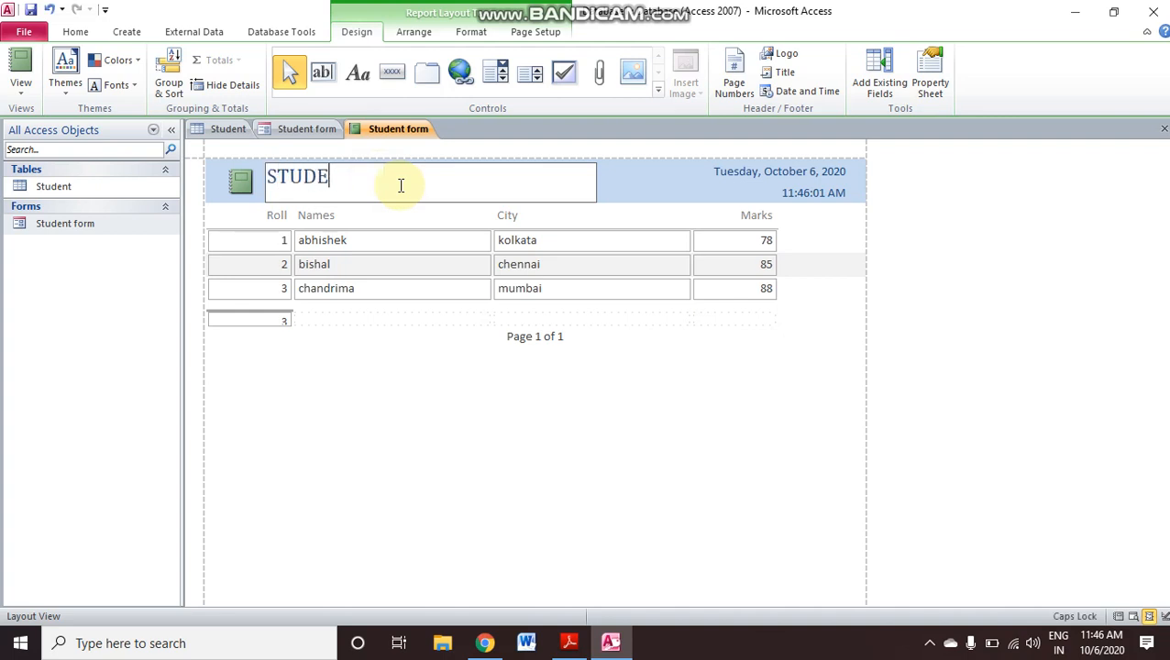
text(NT REPORT CARD)
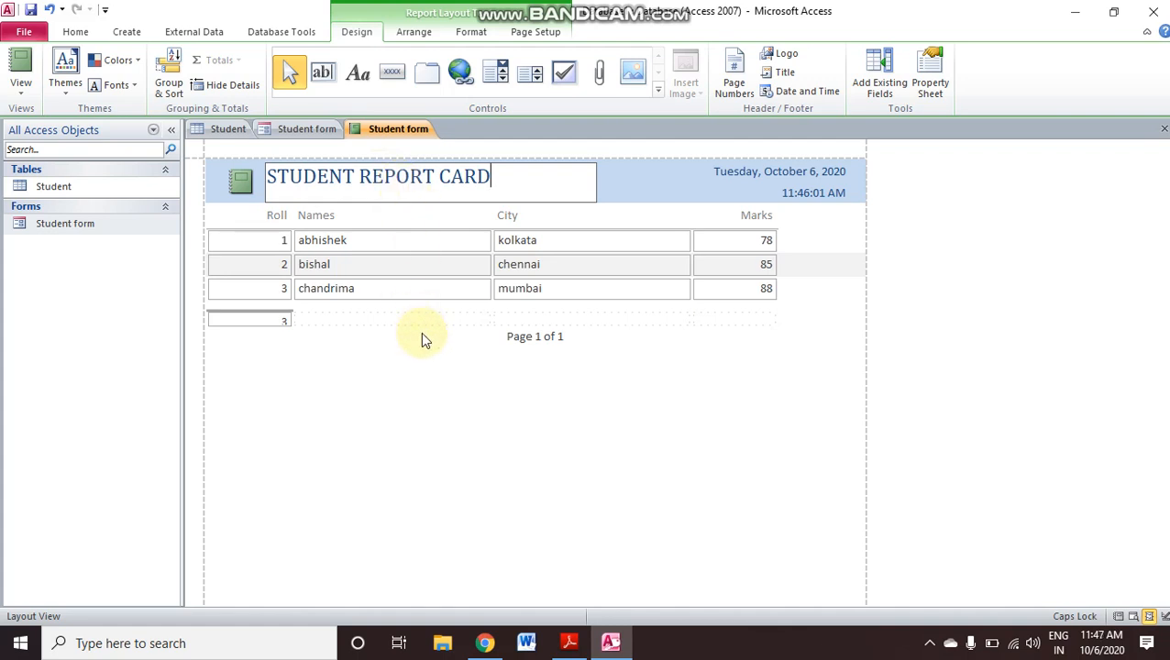
click(421, 383)
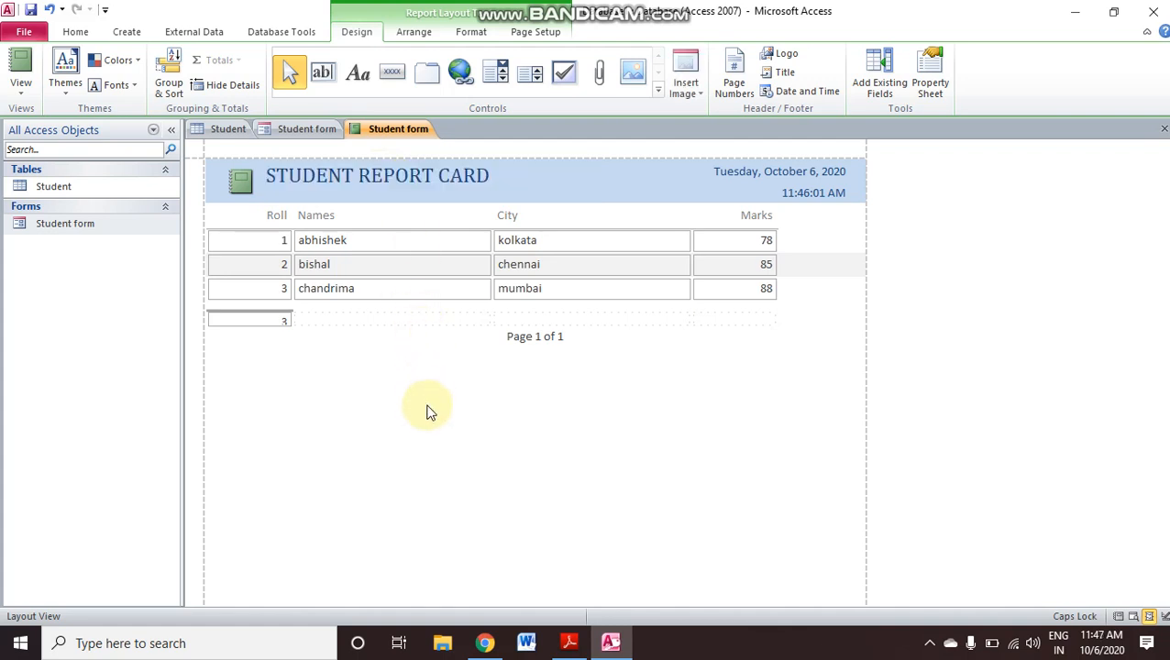
Rename the Names column heading of the report as STUDENT NAMES.
click(327, 216)
click(327, 219)
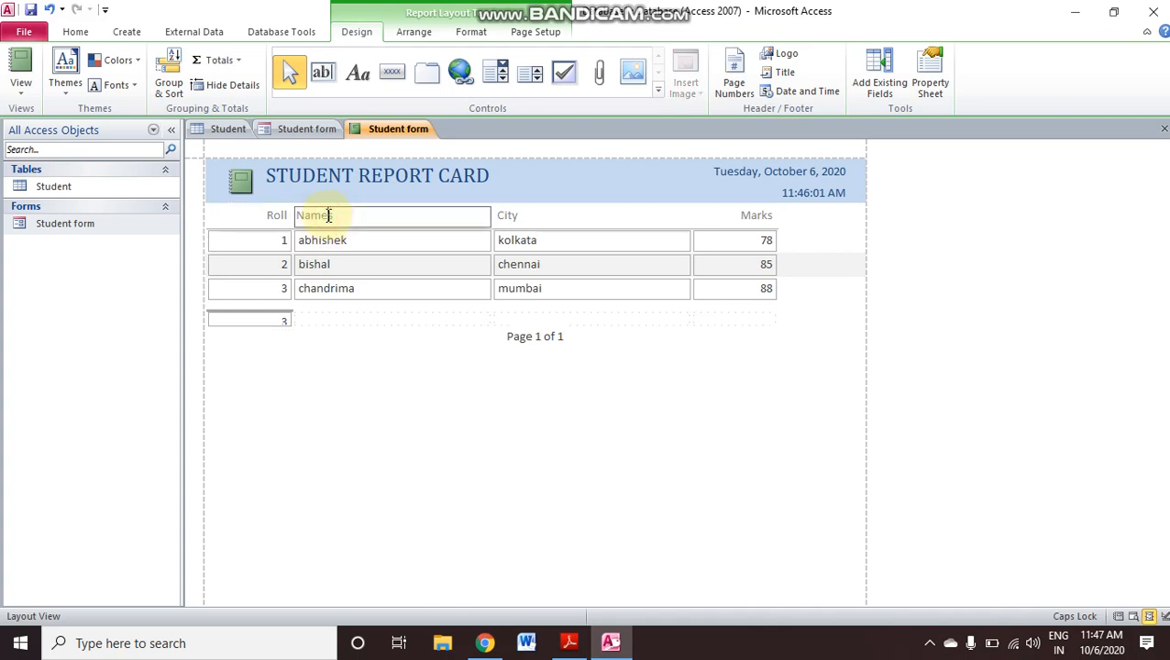
drag(336, 216, 296, 220)
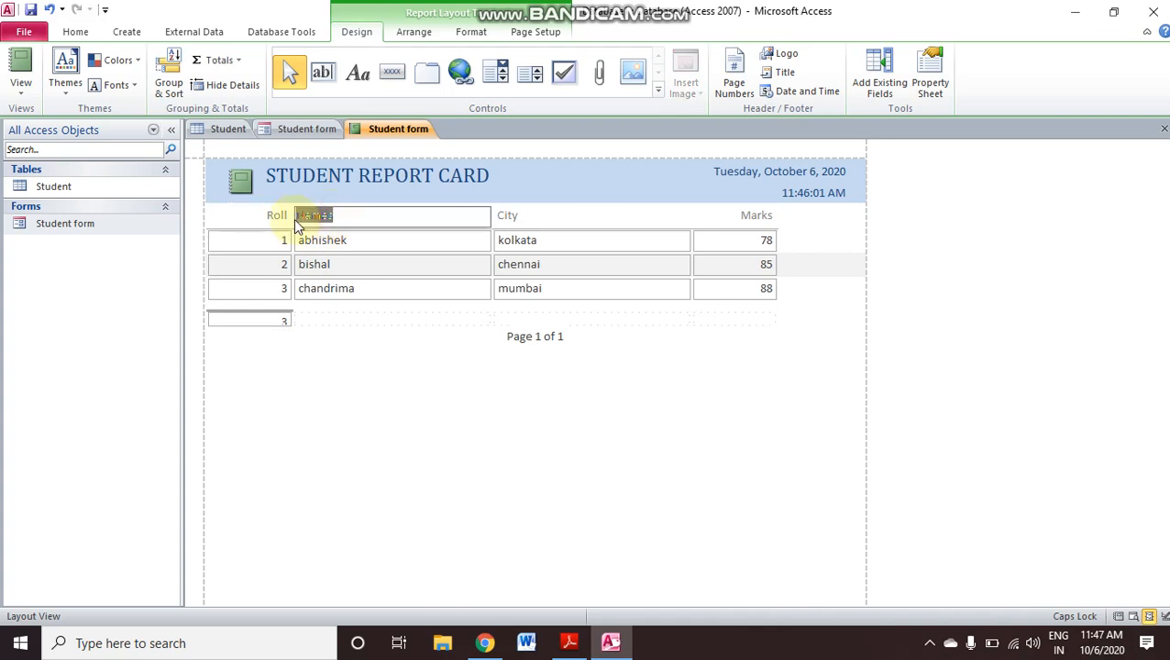
text(STUDENT NA)
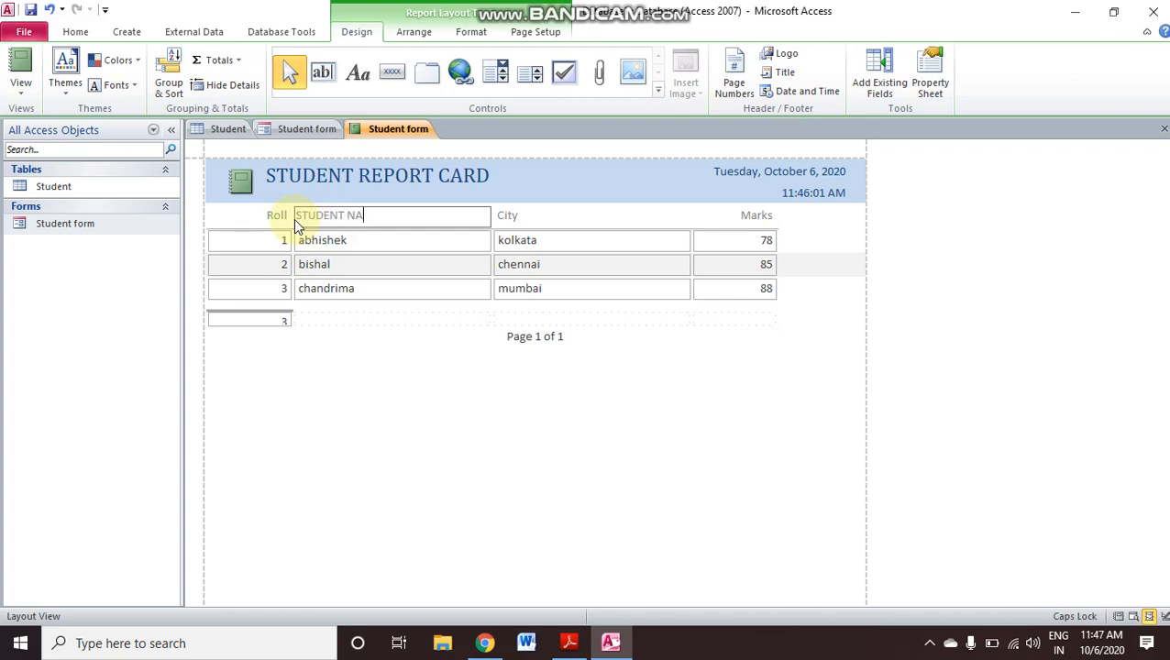
text(MES)
click(356, 358)
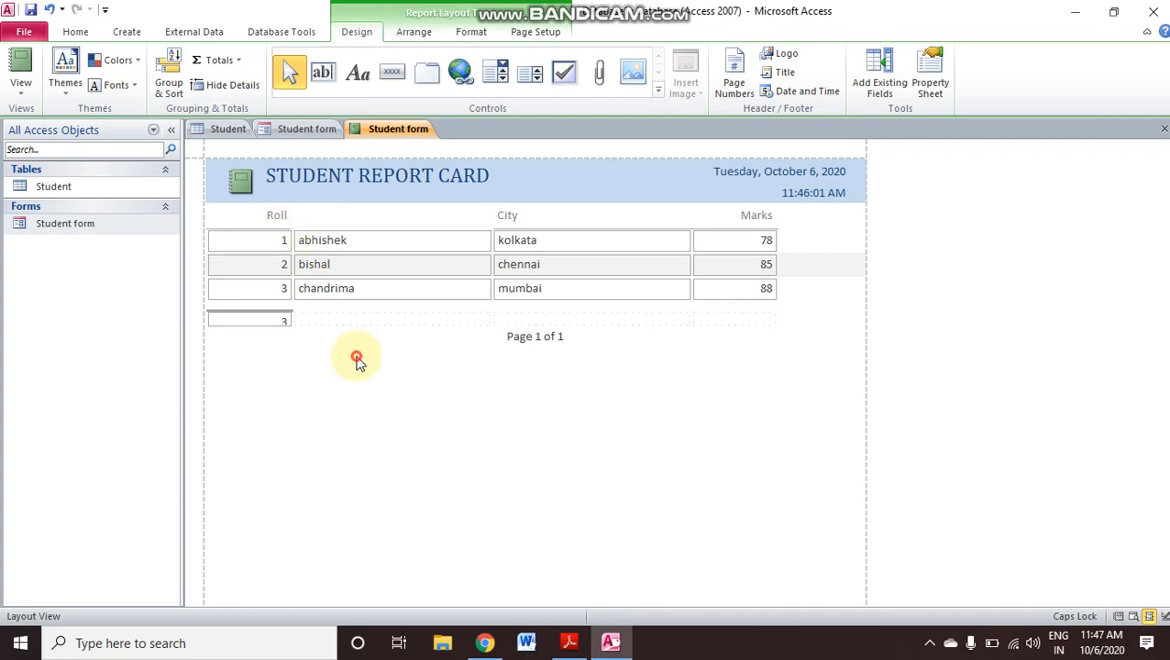
Change the Roll column heading of the report to Roll Number.
click(277, 216)
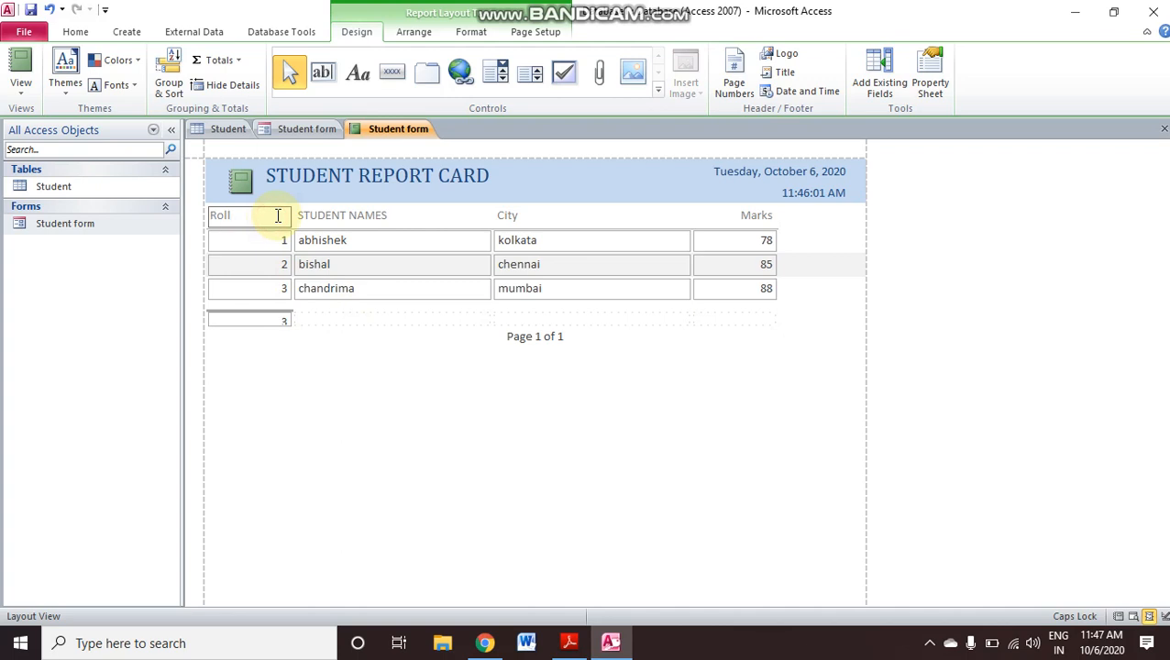
text(No.)
key(BackSpace)
key(BackSpace)
text(umb)
click(377, 379)
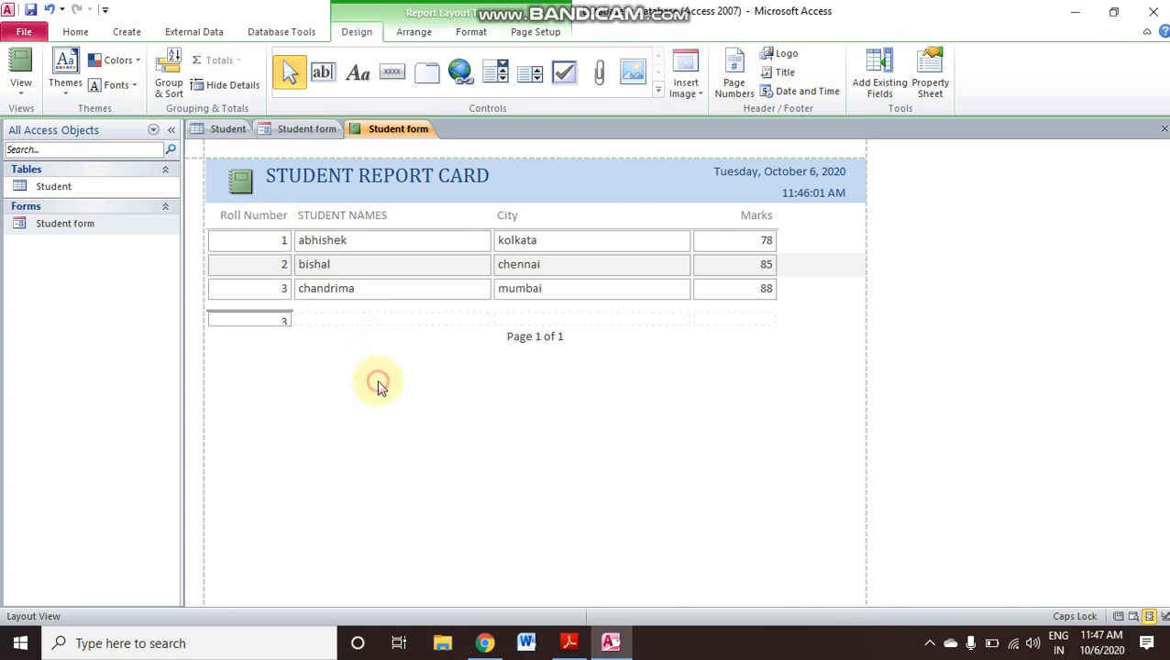
click(545, 263)
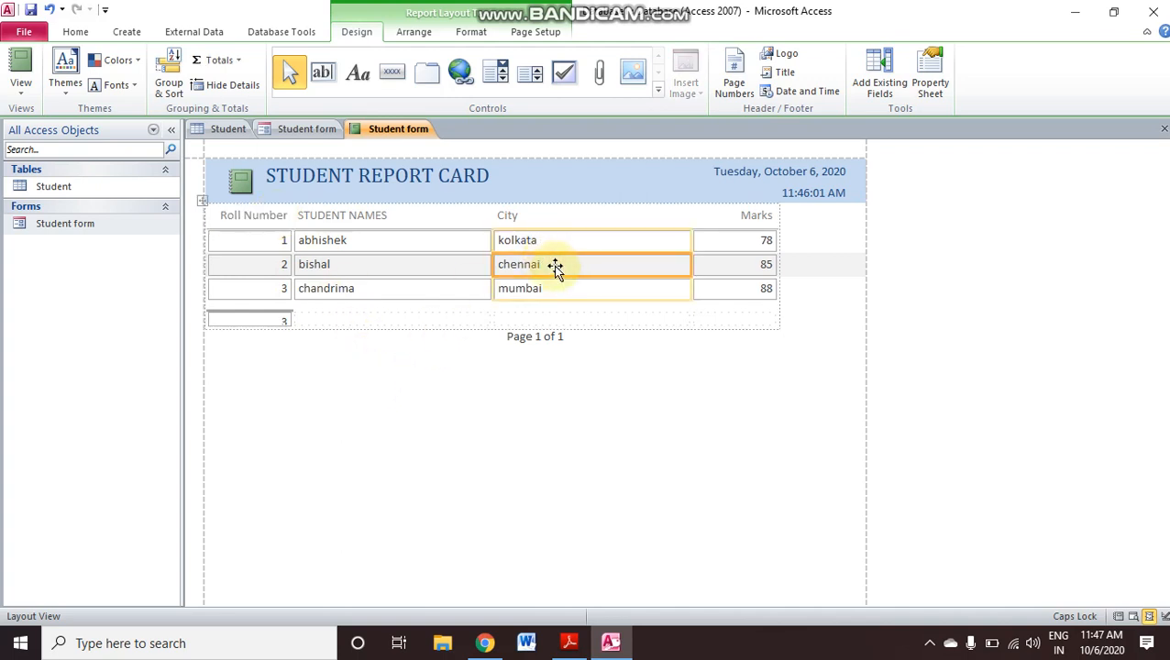
click(431, 264)
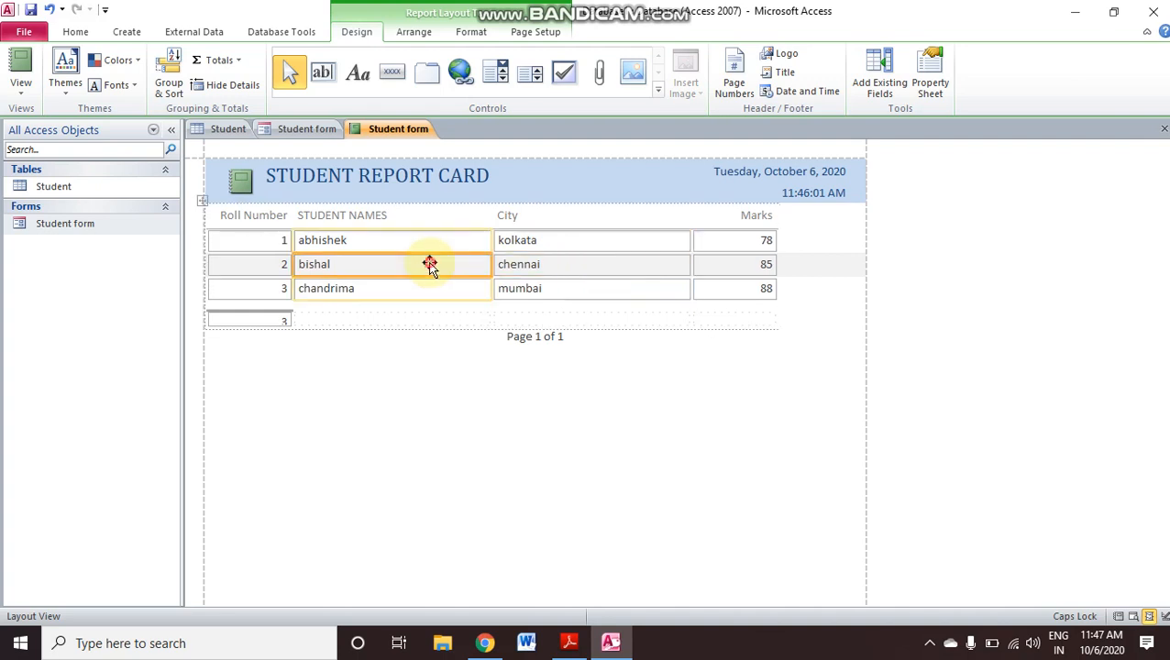
click(529, 243)
click(734, 244)
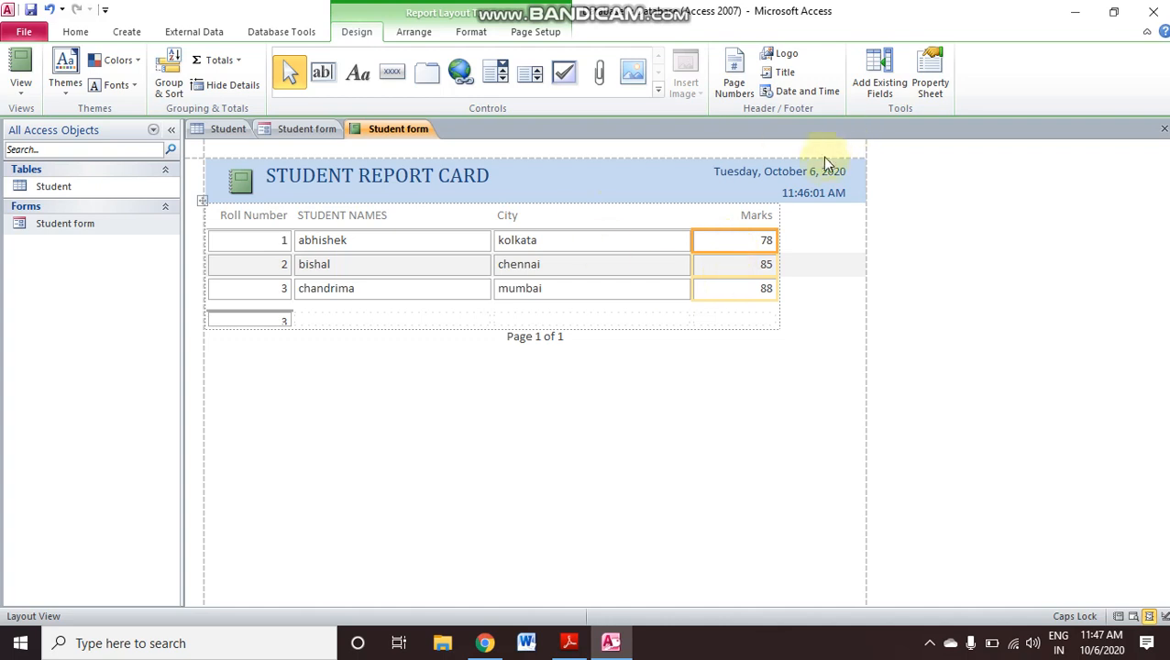
Replace the logo in the report's header with the picture green_anaconda-1920x1200 from the Pictures folder.
click(242, 188)
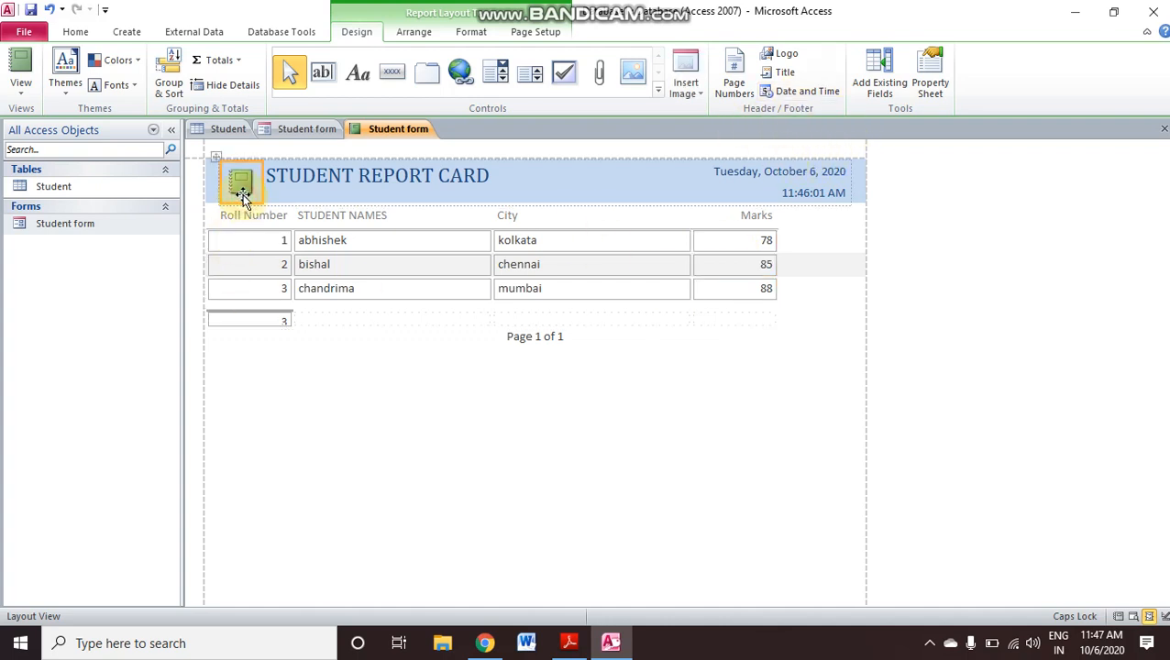
click(770, 55)
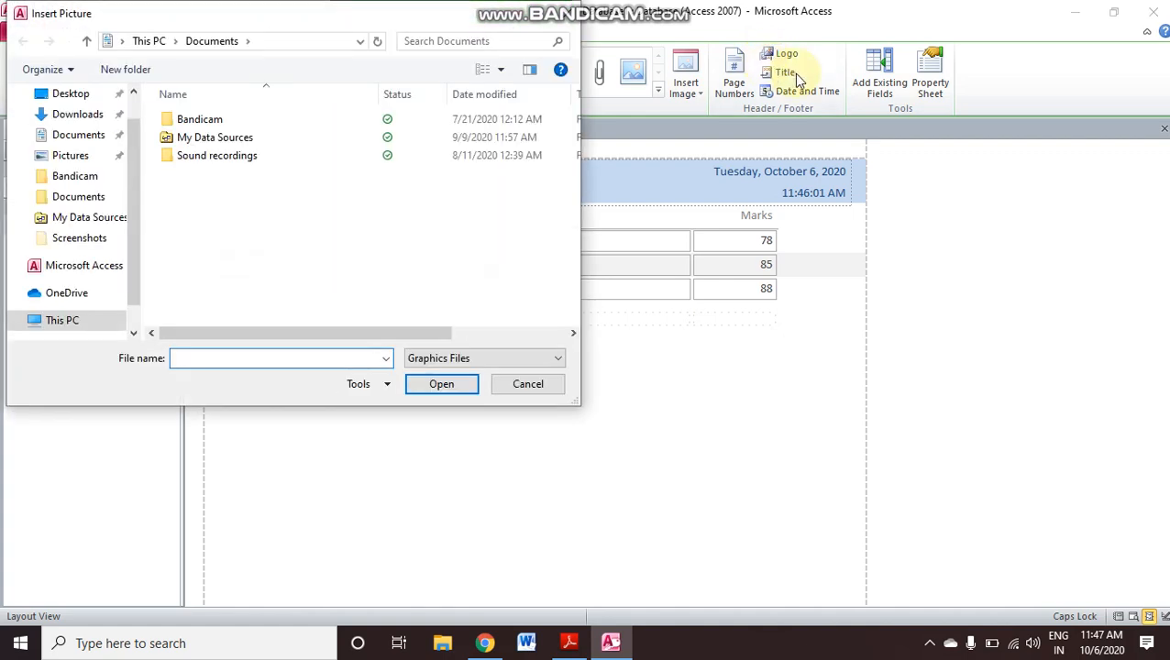
click(87, 158)
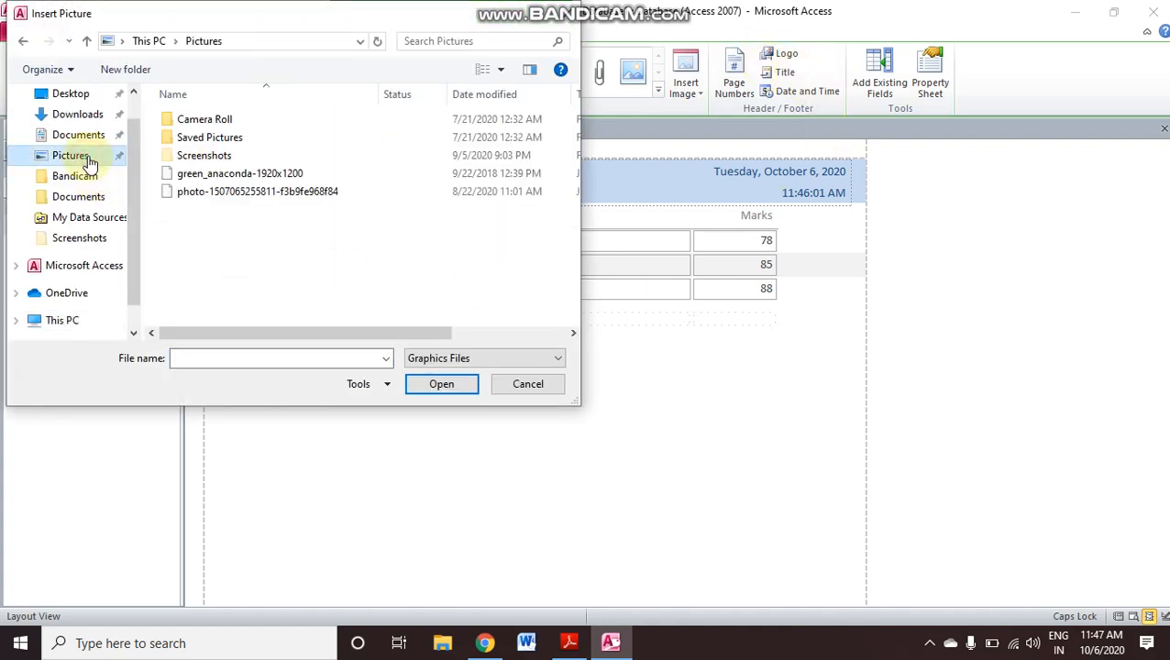
click(188, 179)
click(445, 383)
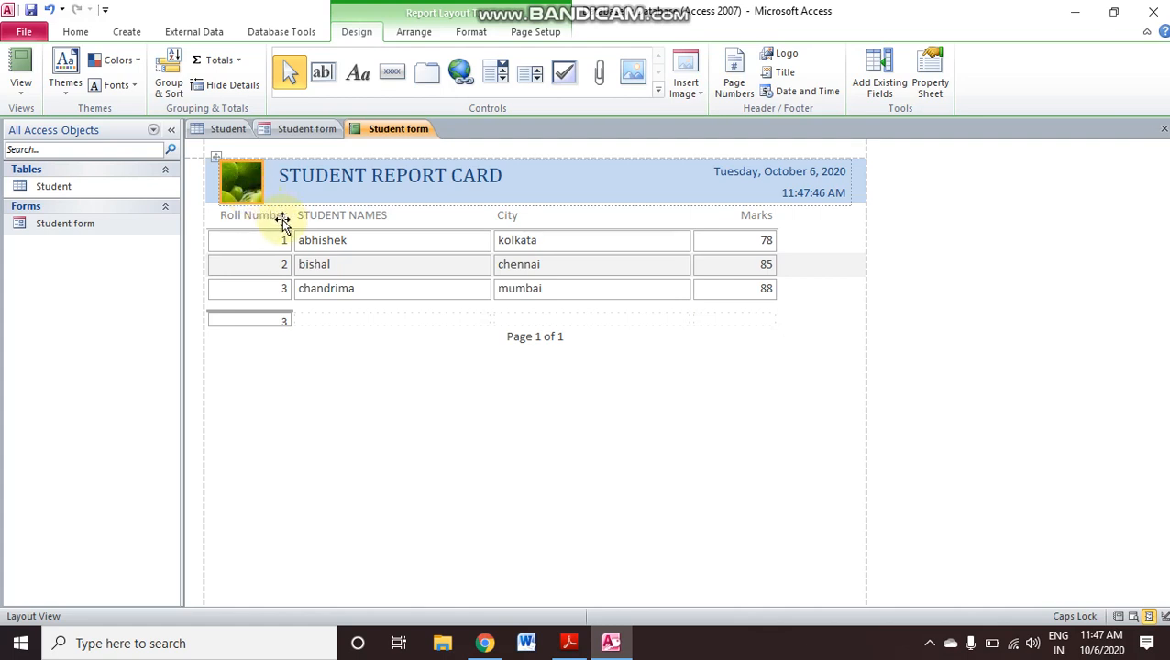
Save the report under the name Student Report Card.
right_click(414, 136)
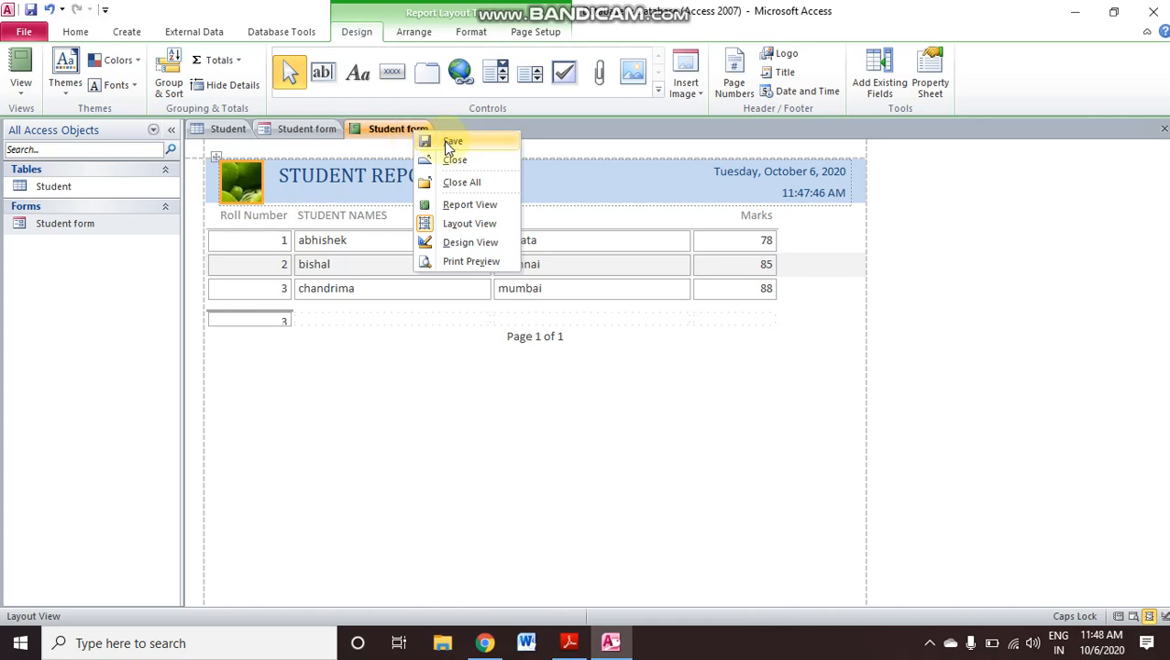
click(448, 144)
click(556, 220)
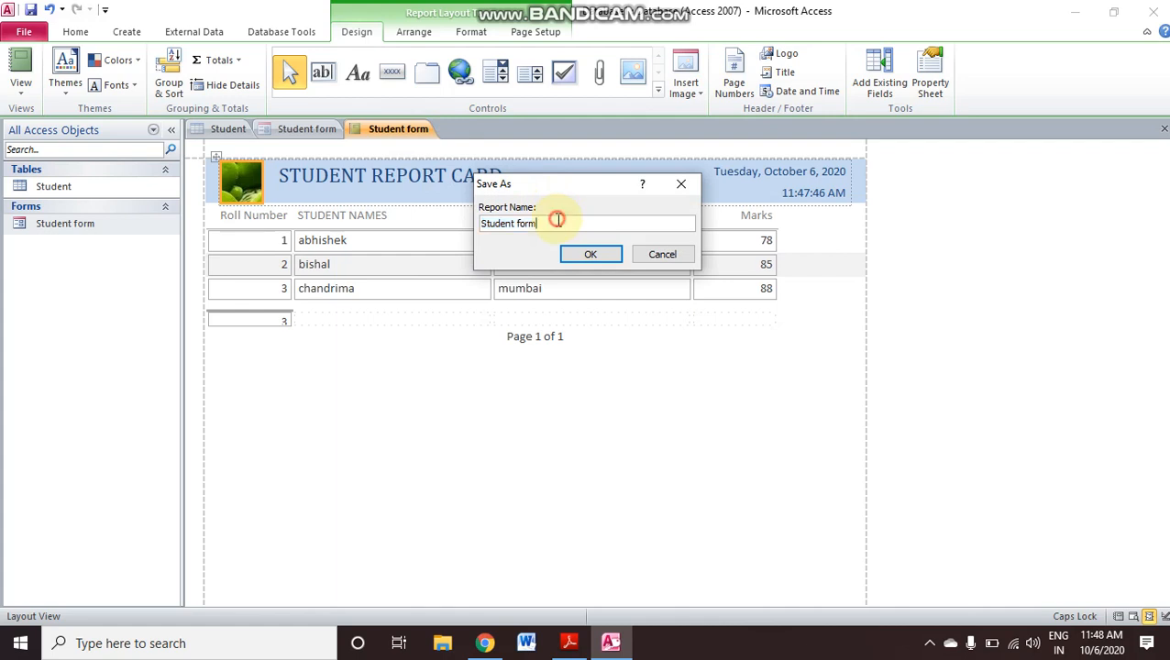
drag(556, 220, 516, 226)
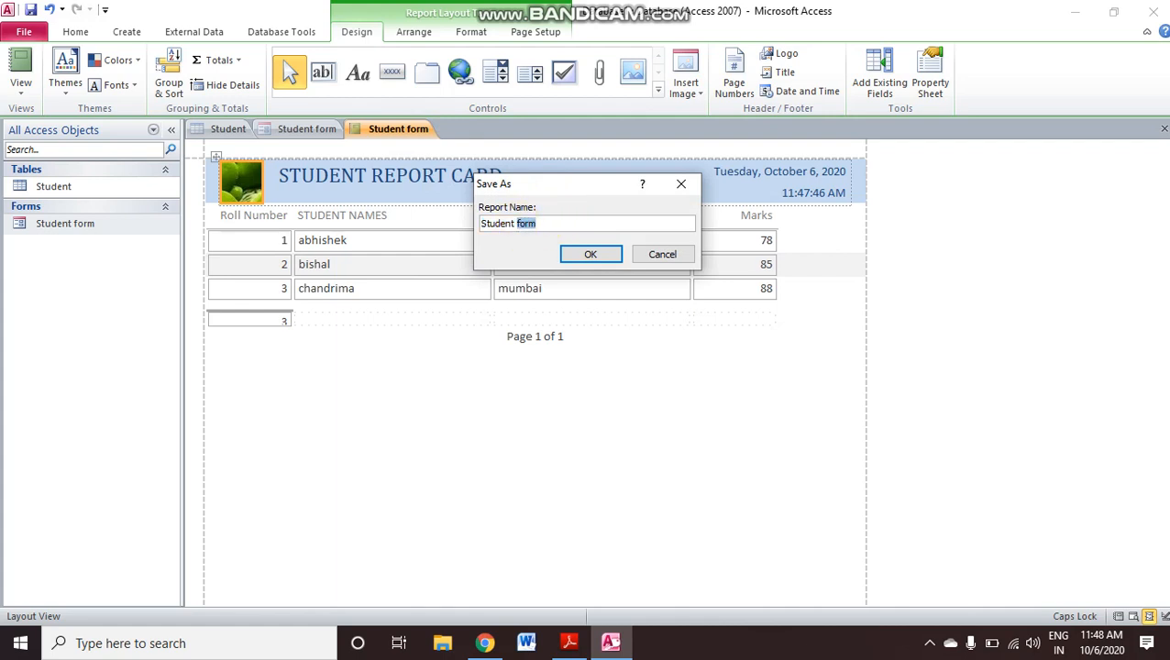
text(R)
key(BackSpace)
key(Caps_Lock)
text(Report Card)
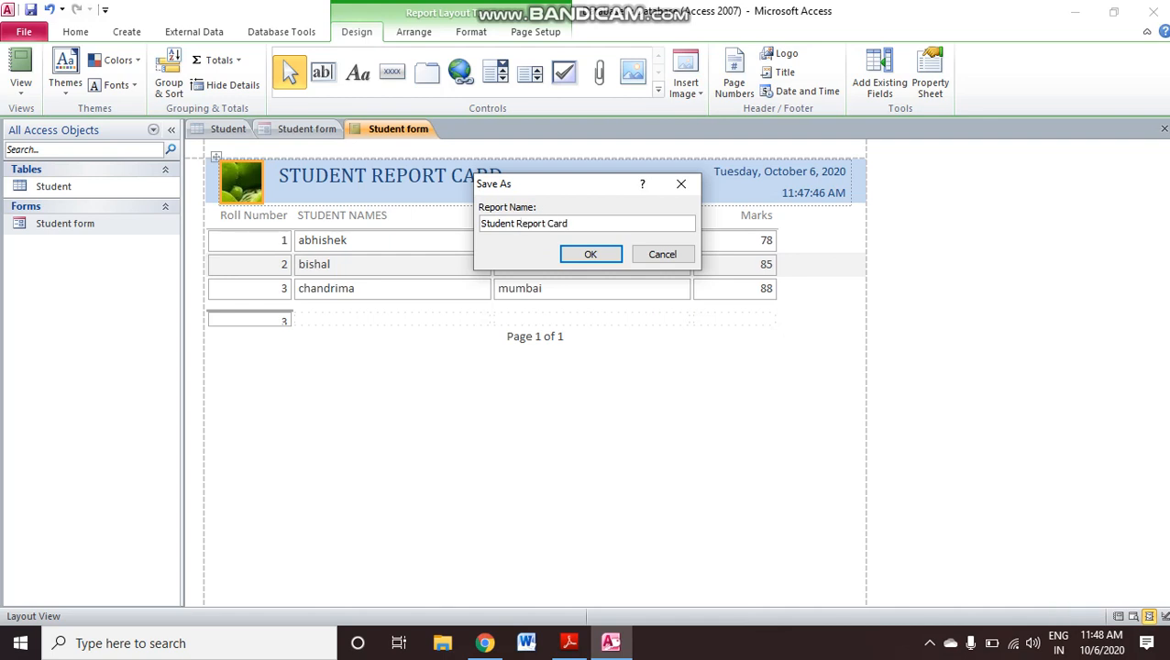
click(591, 254)
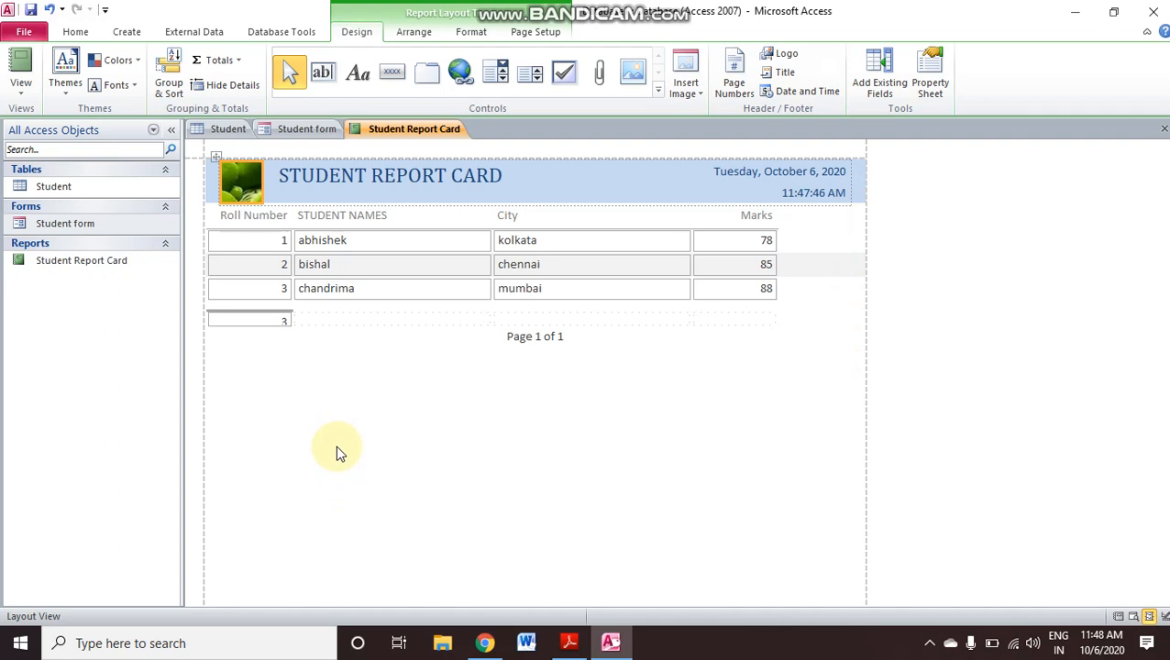
View the record in Student form, and return to Student Report Card and select its title.
click(164, 224)
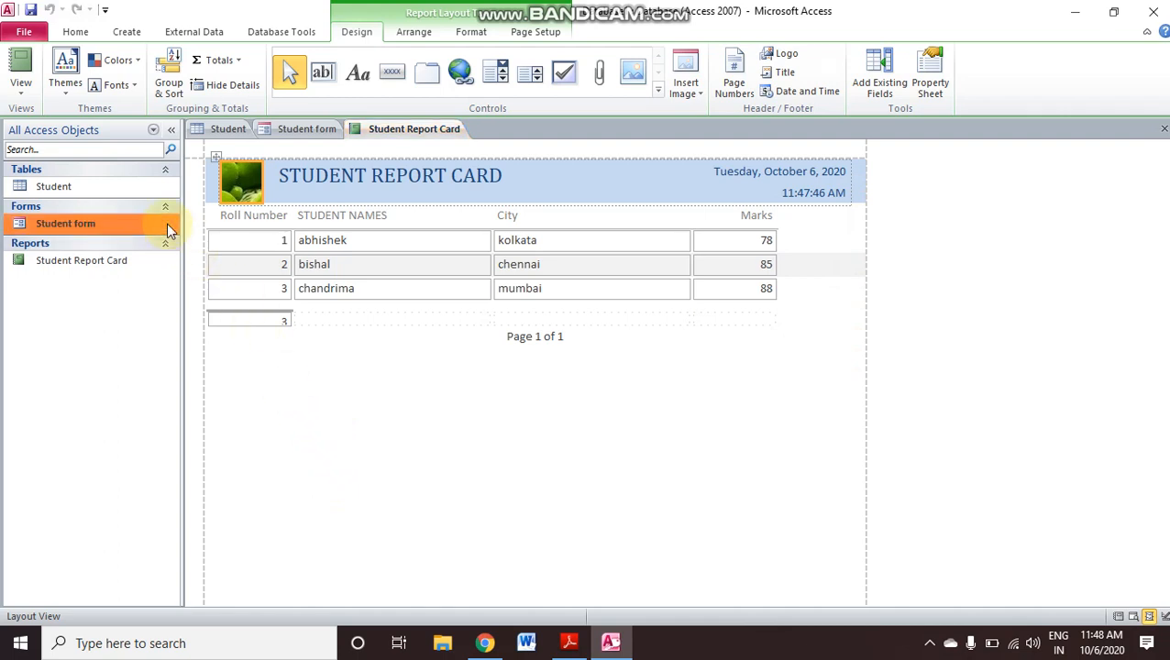
click(307, 130)
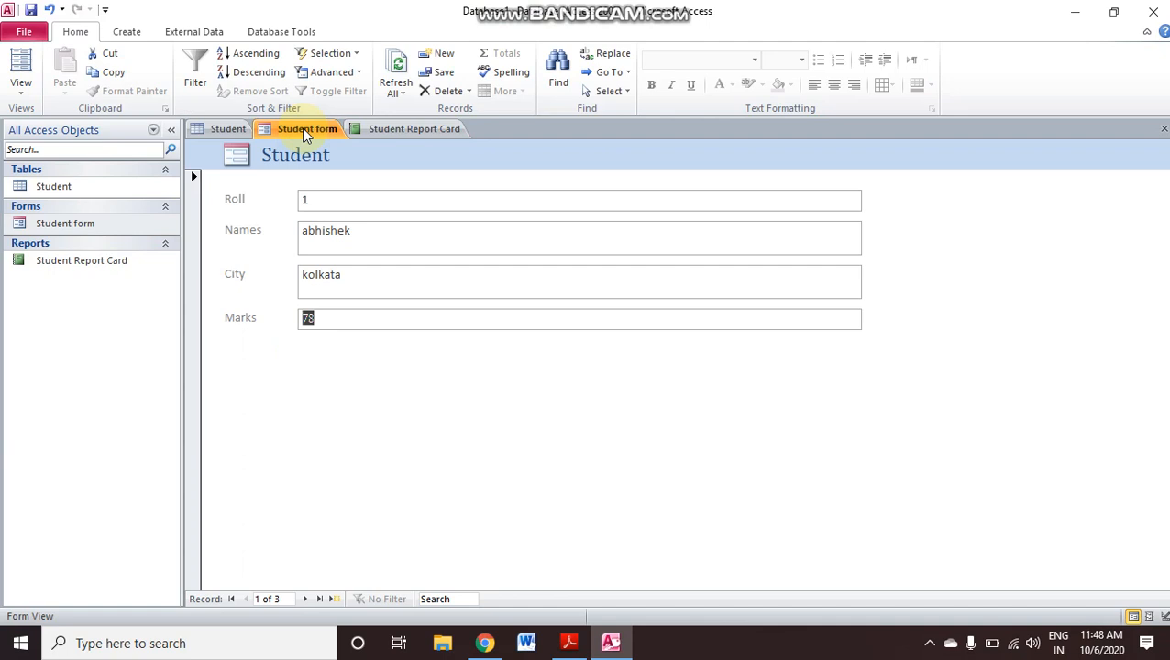
click(374, 132)
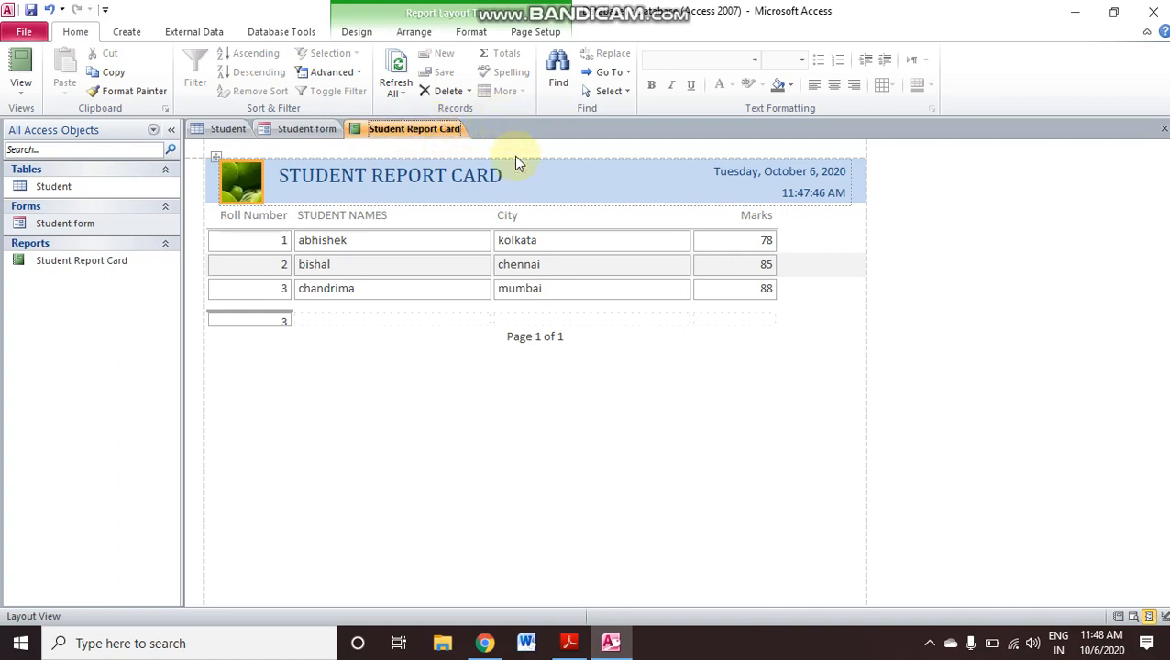
click(461, 176)
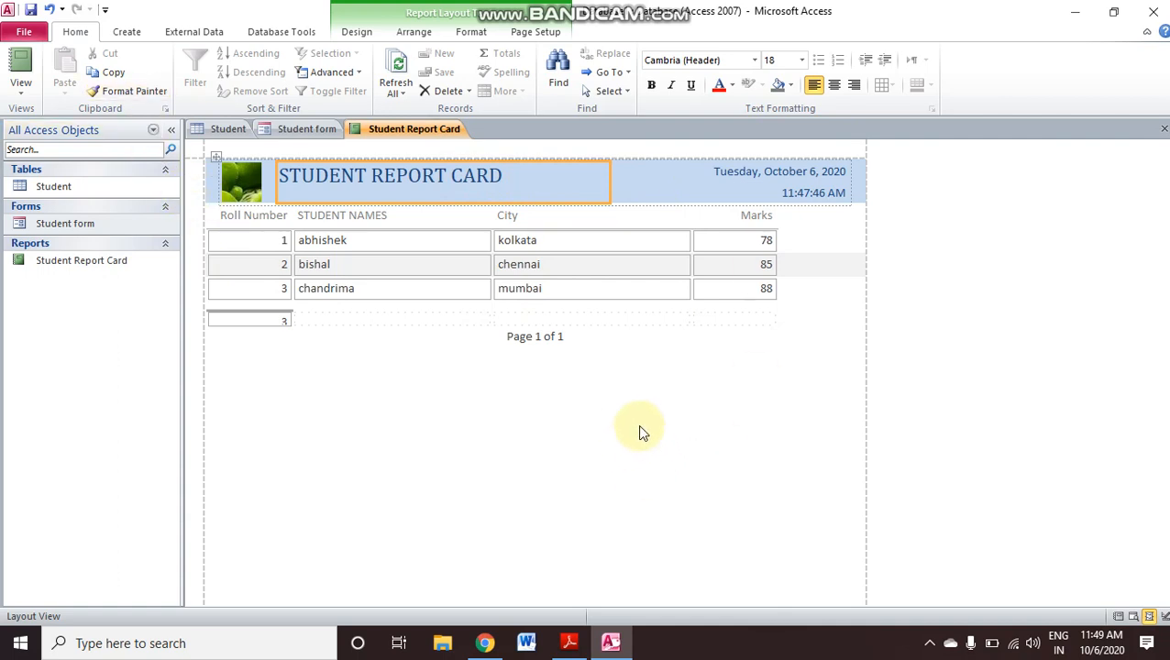
click(928, 648)
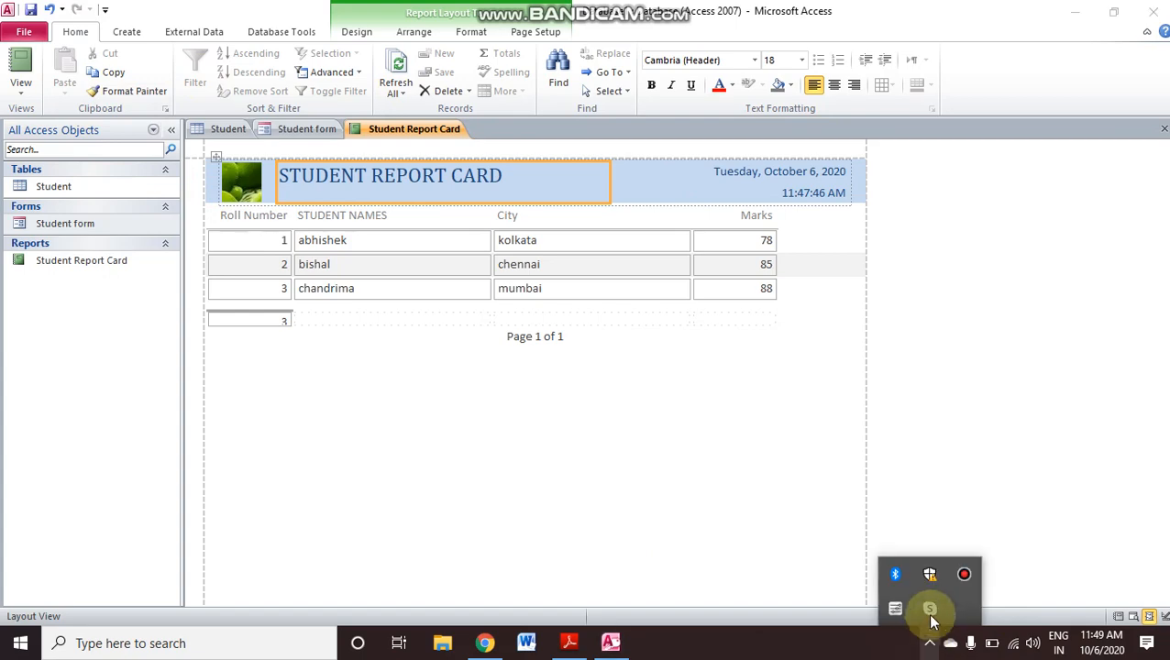